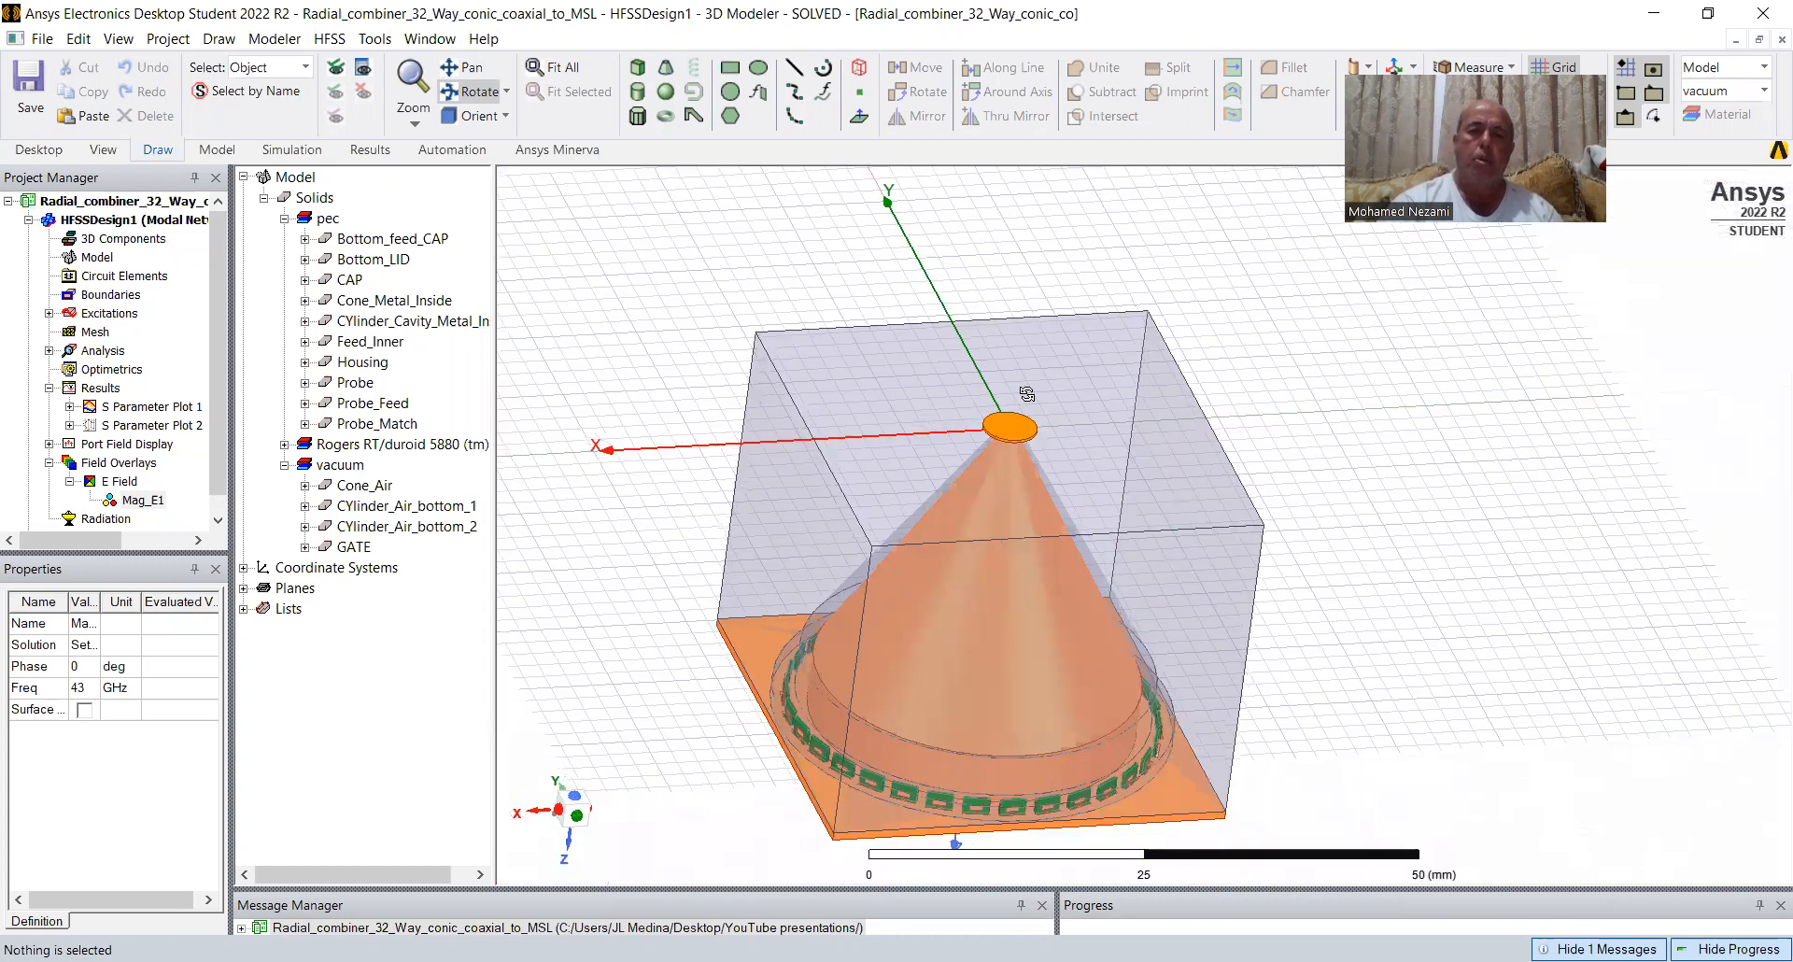
Examine the conical combiner from the cap and feed at its apex down to its cylindrical base.
{"action": "left_click_drag", "start_coordinate": [1081, 595], "coordinate": [1086, 558]}
{"action": "left_click_drag", "start_coordinate": [1027, 458], "coordinate": [888, 393]}
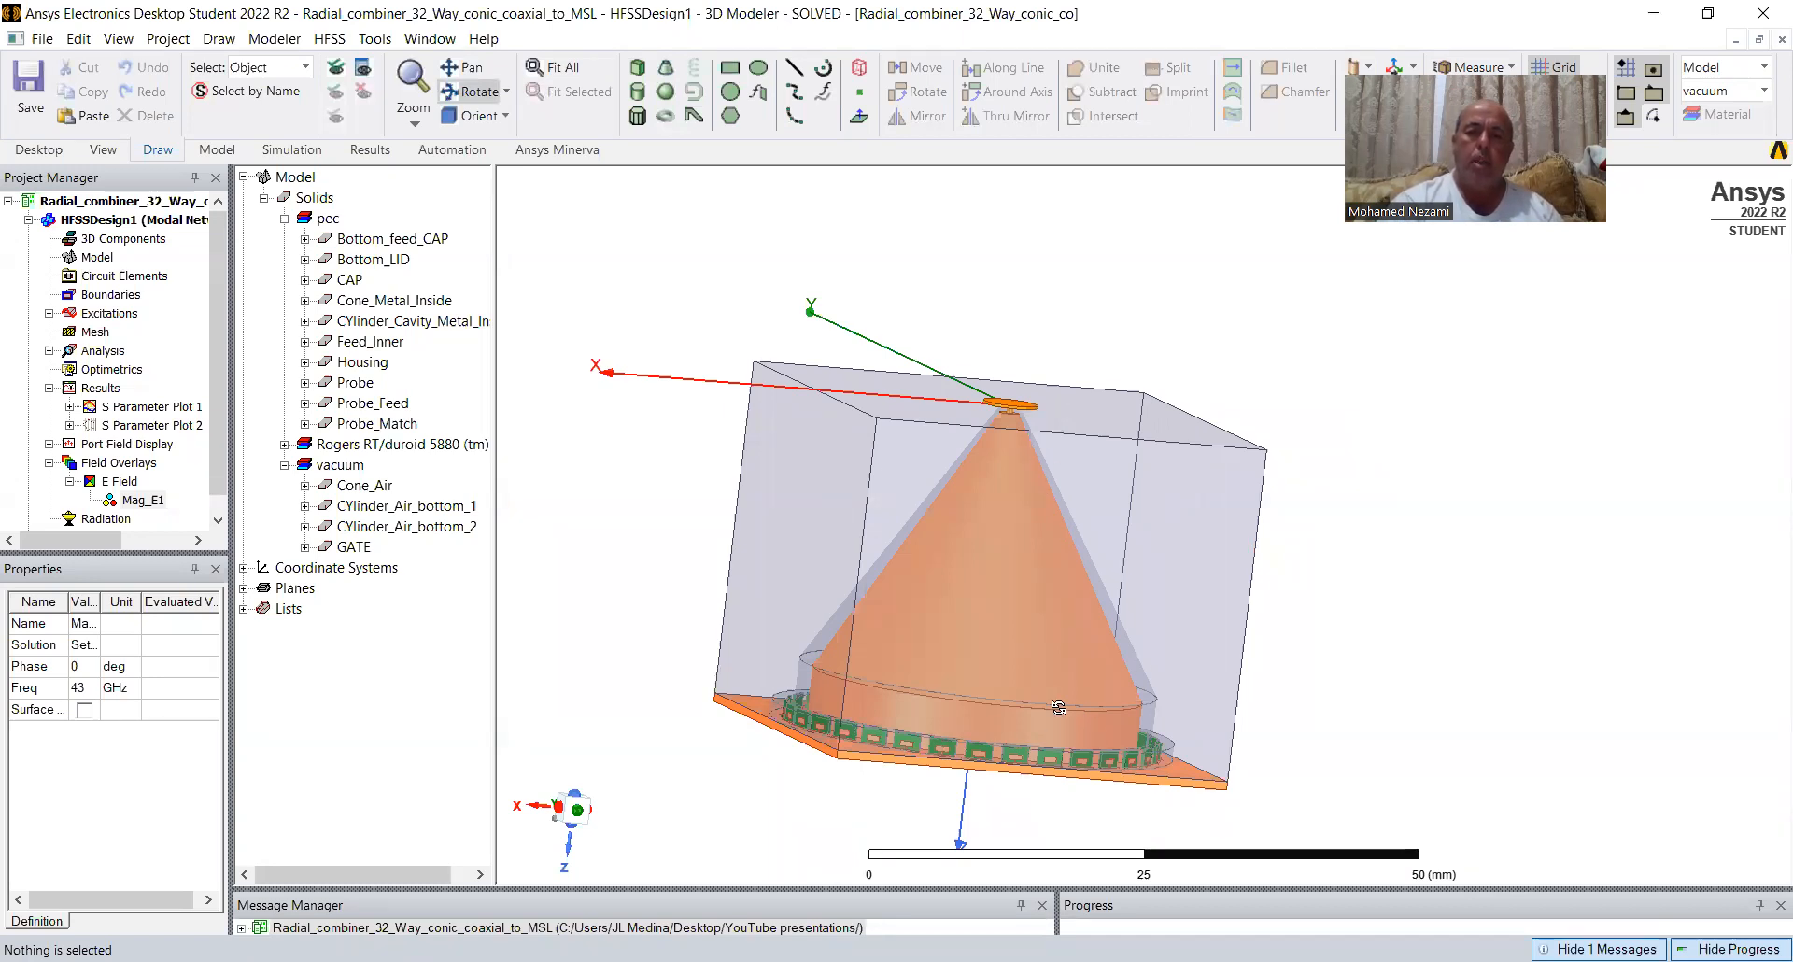
{"action": "scroll", "coordinate": [1035, 435], "scroll_direction": "up", "scroll_amount": 5}
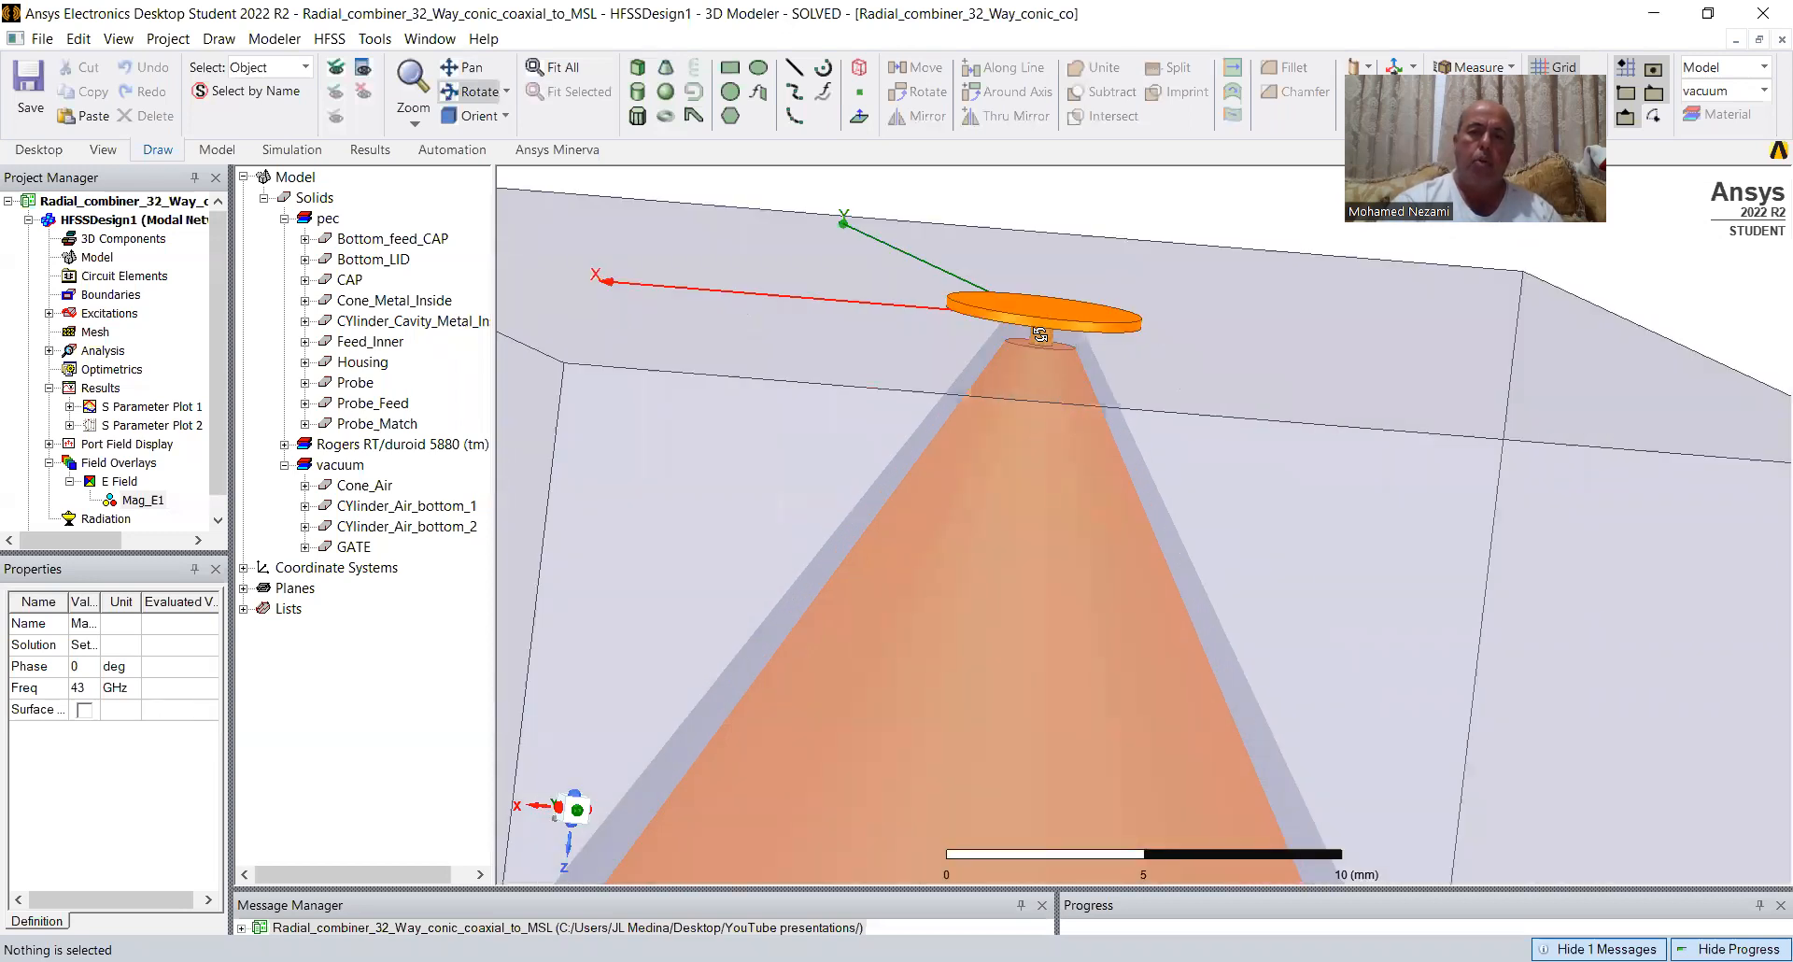
{"action": "left_click_drag", "start_coordinate": [1019, 418], "coordinate": [1055, 400]}
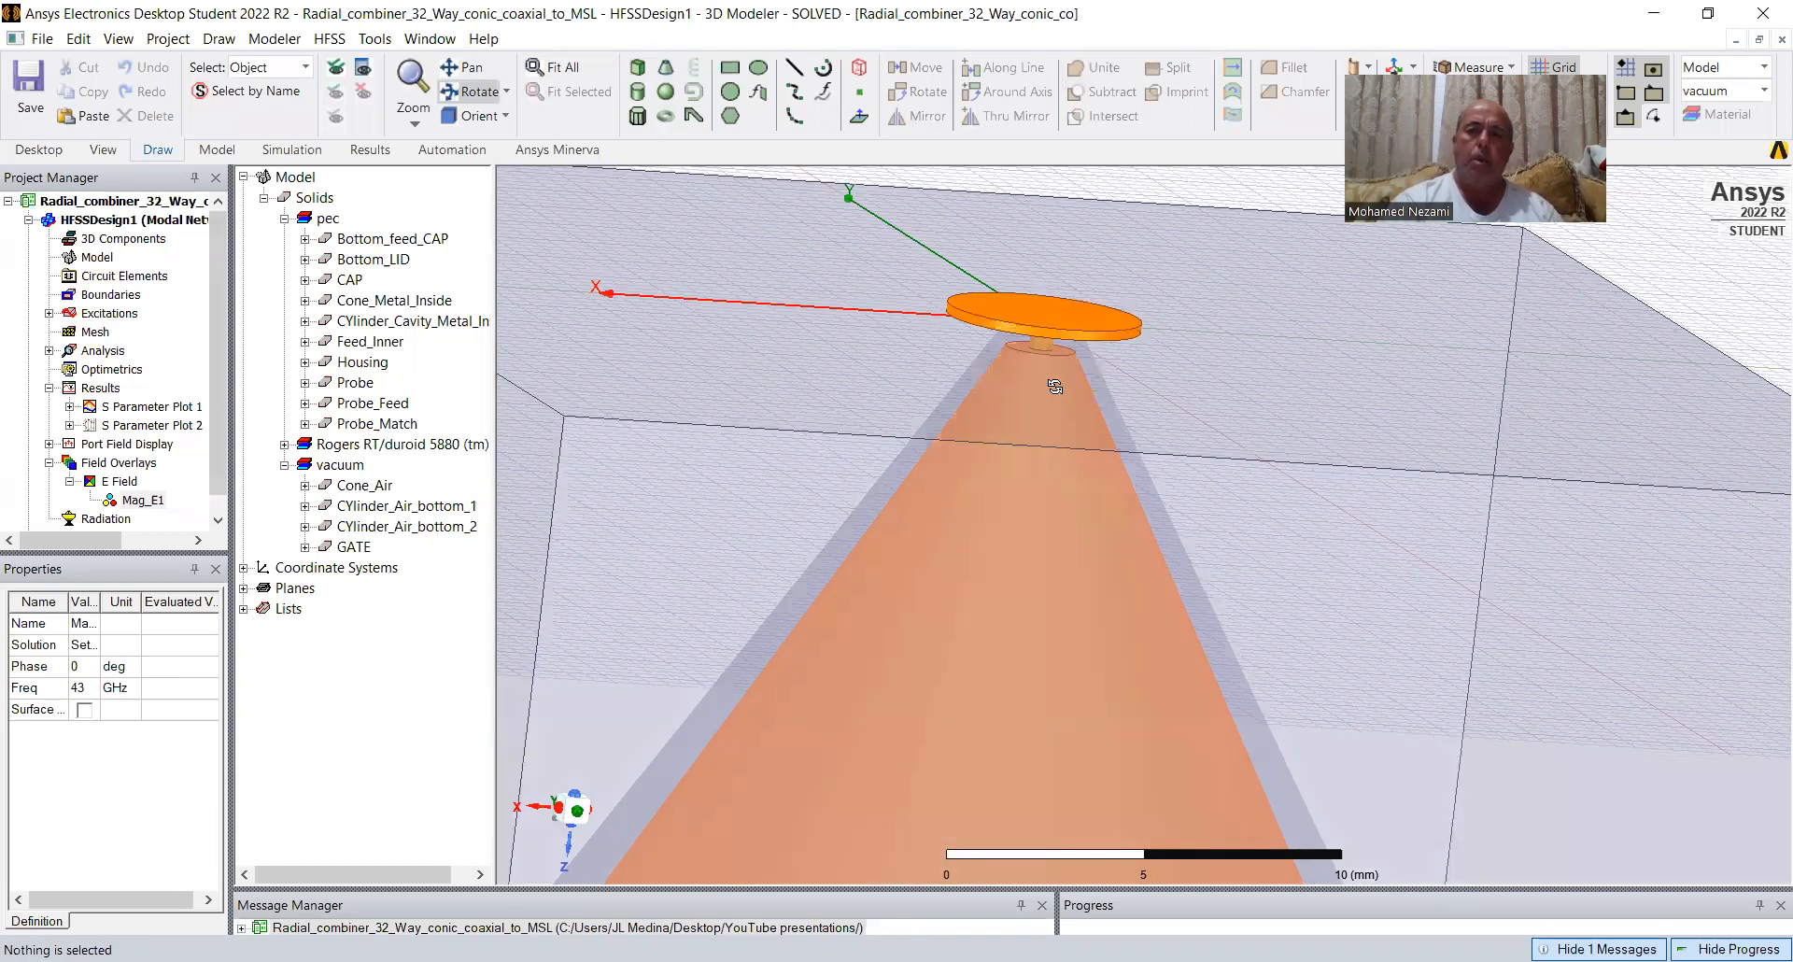
{"action": "left_click_drag", "start_coordinate": [1041, 334], "coordinate": [1058, 430]}
{"action": "scroll", "coordinate": [1045, 358], "scroll_direction": "down", "scroll_amount": 9}
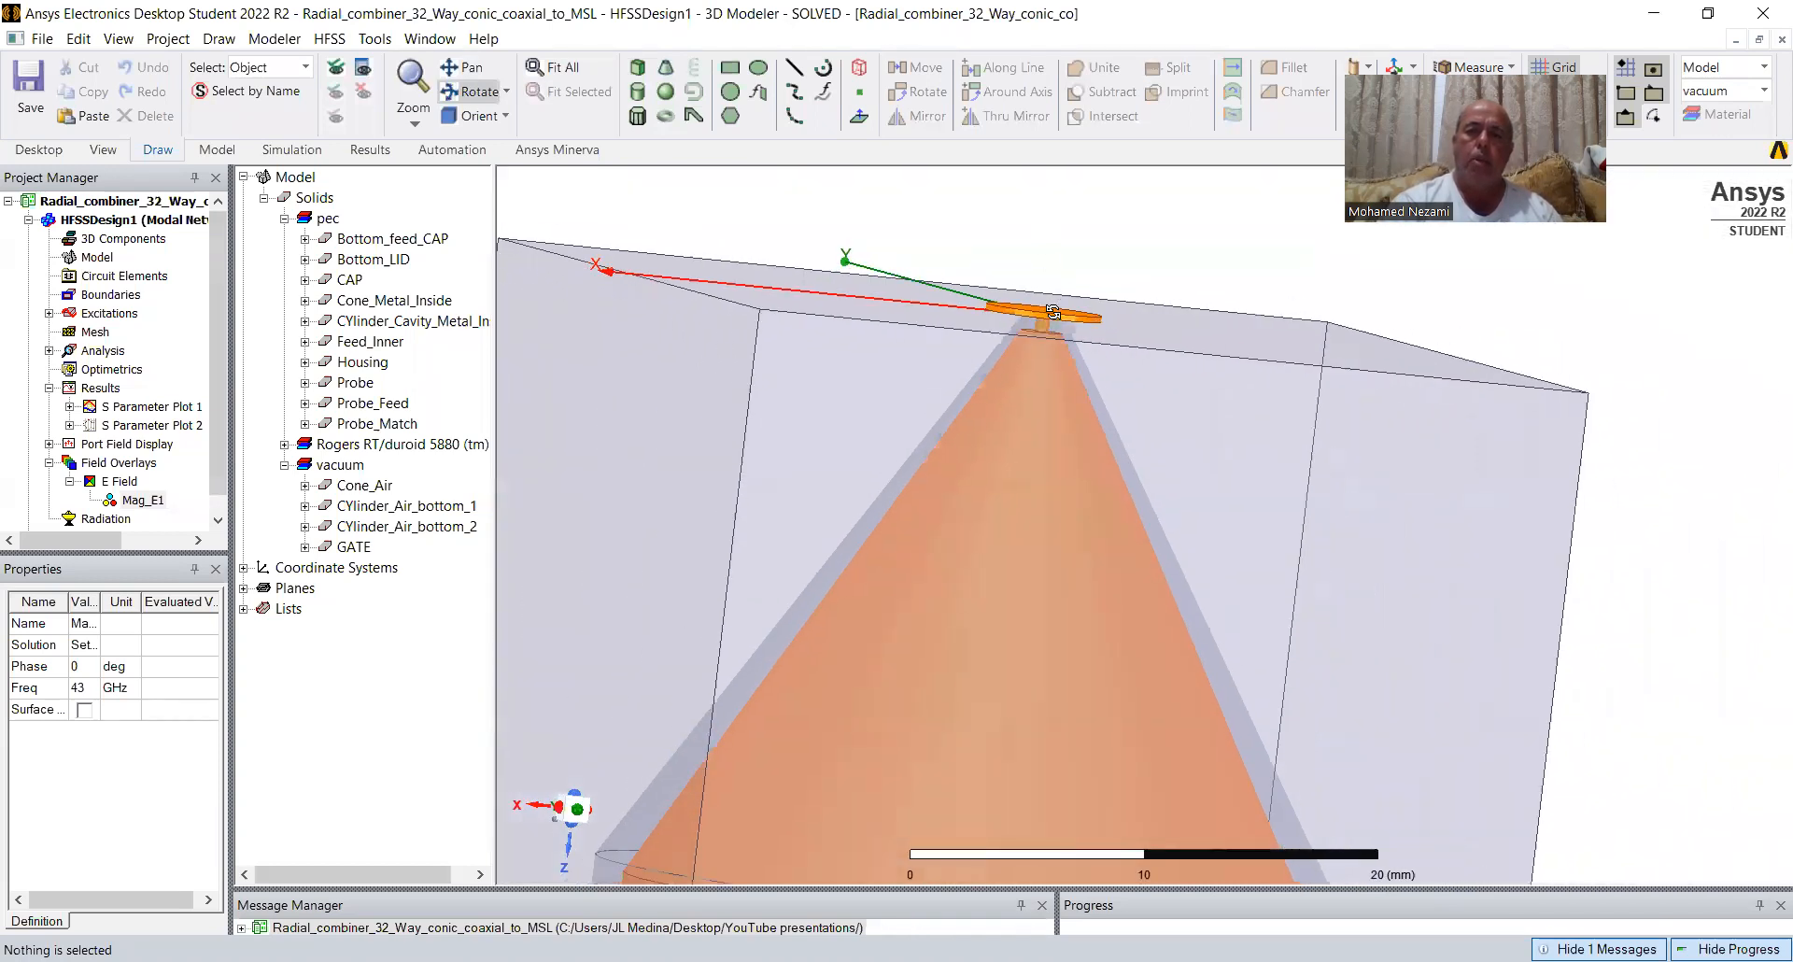
{"action": "left_click_drag", "start_coordinate": [1023, 695], "coordinate": [902, 747]}
{"action": "scroll", "coordinate": [936, 749], "scroll_direction": "up", "scroll_amount": 4}
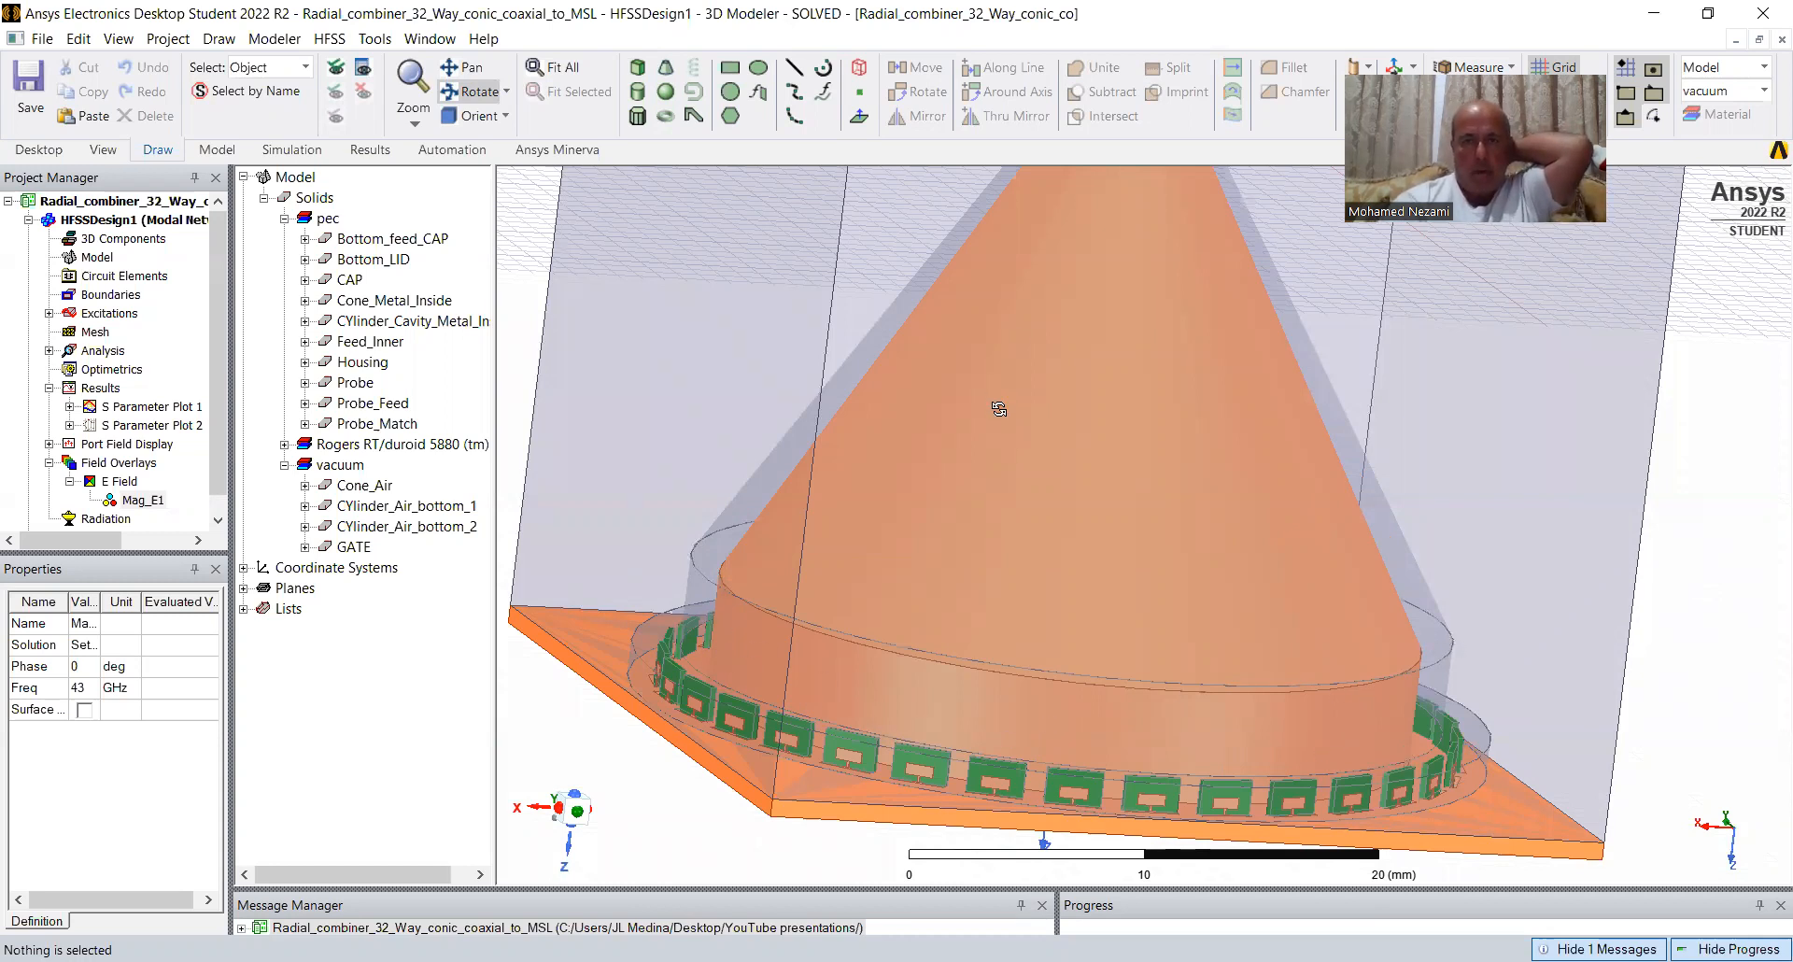
{"action": "scroll", "coordinate": [1008, 435], "scroll_direction": "down", "scroll_amount": 4}
{"action": "scroll", "coordinate": [1036, 289], "scroll_direction": "up", "scroll_amount": 3}
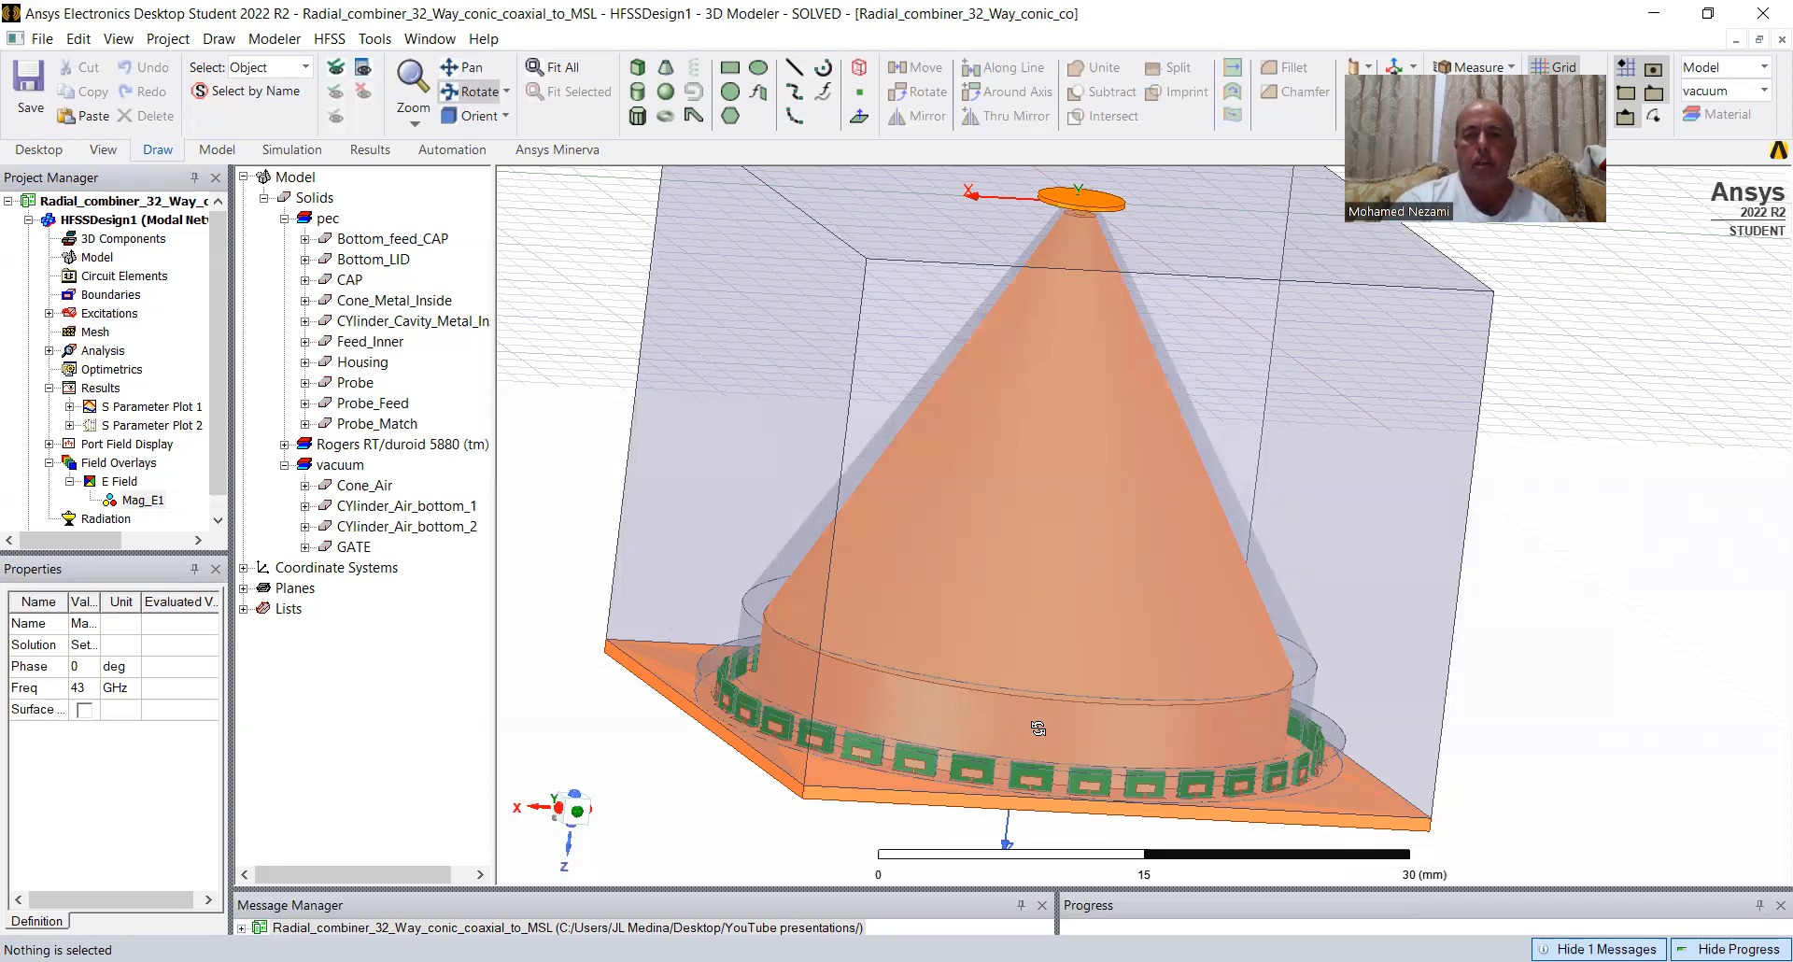
Examine the ring of green microstrip probe boards around the base of the metal cone.
{"action": "mouse_move", "coordinate": [1205, 732]}
{"action": "left_mouse_down"}
{"action": "mouse_move", "coordinate": [961, 653]}
{"action": "mouse_move", "coordinate": [978, 566]}
{"action": "mouse_move", "coordinate": [1112, 704]}
{"action": "left_mouse_up"}
{"action": "scroll", "coordinate": [978, 566], "scroll_direction": "up", "scroll_amount": 5}
{"action": "scroll", "coordinate": [954, 450], "scroll_direction": "down", "scroll_amount": 2}
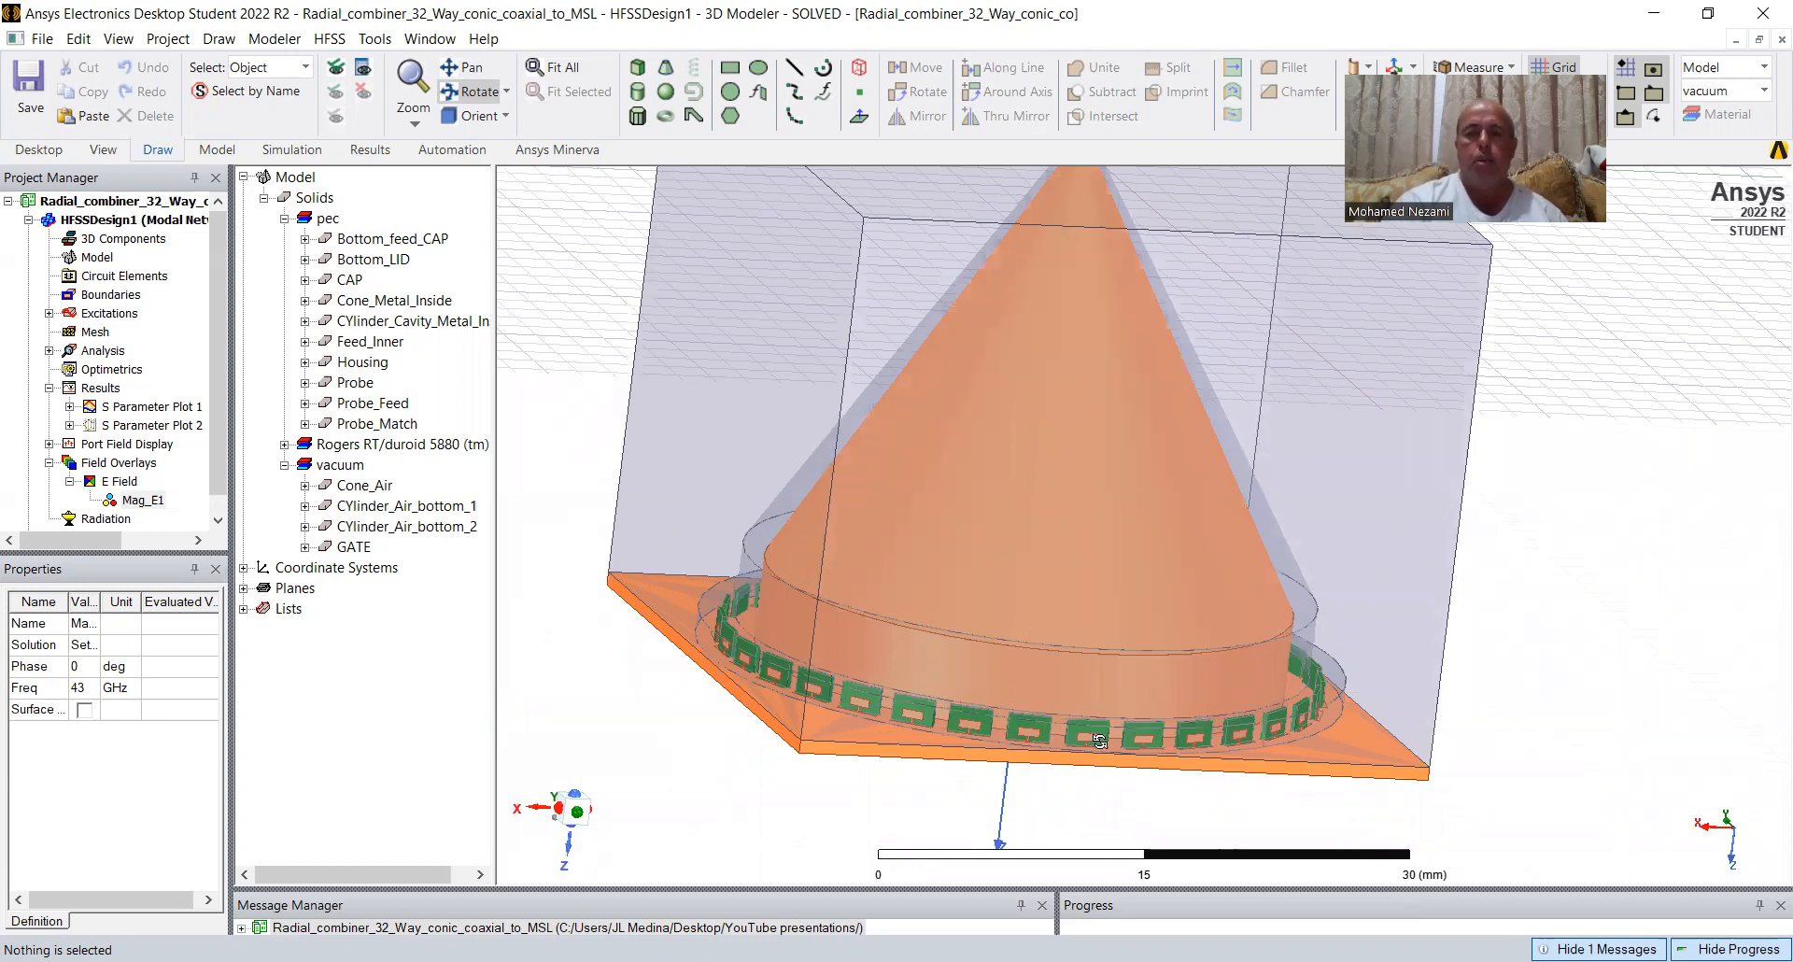
{"action": "left_click_drag", "start_coordinate": [1050, 664], "coordinate": [1046, 654]}
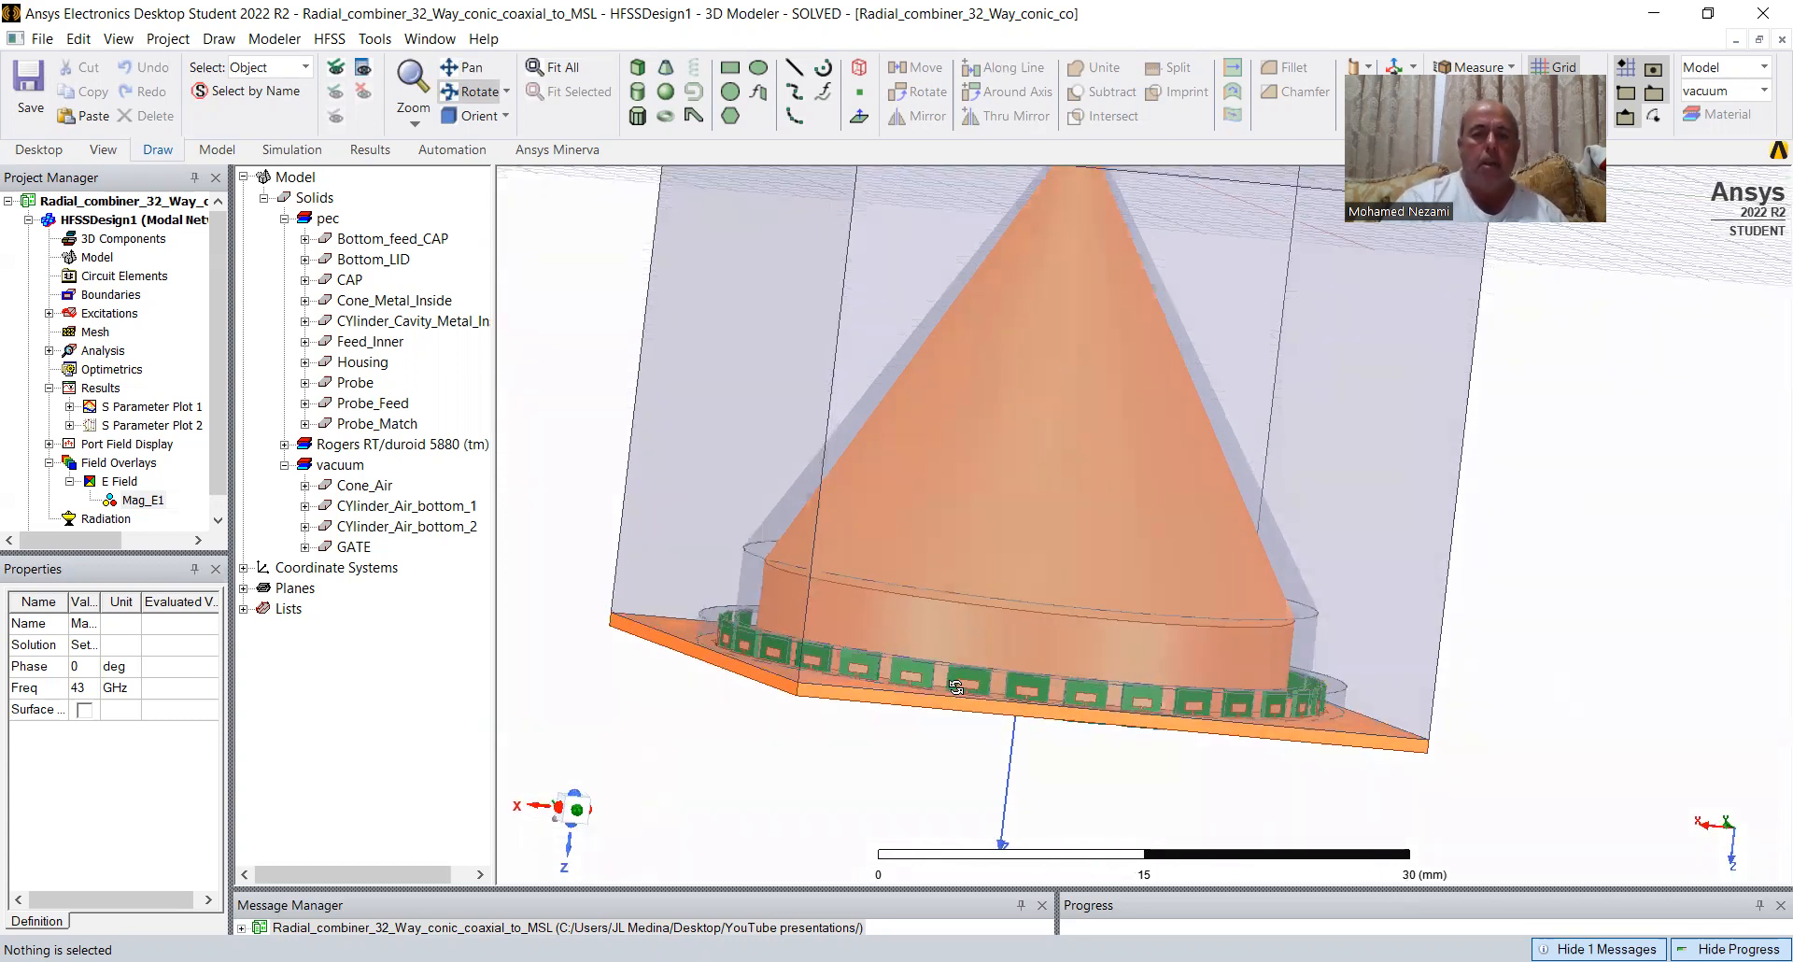
{"action": "scroll", "coordinate": [955, 687], "scroll_direction": "up", "scroll_amount": 2}
{"action": "scroll", "coordinate": [1121, 659], "scroll_direction": "up", "scroll_amount": 3}
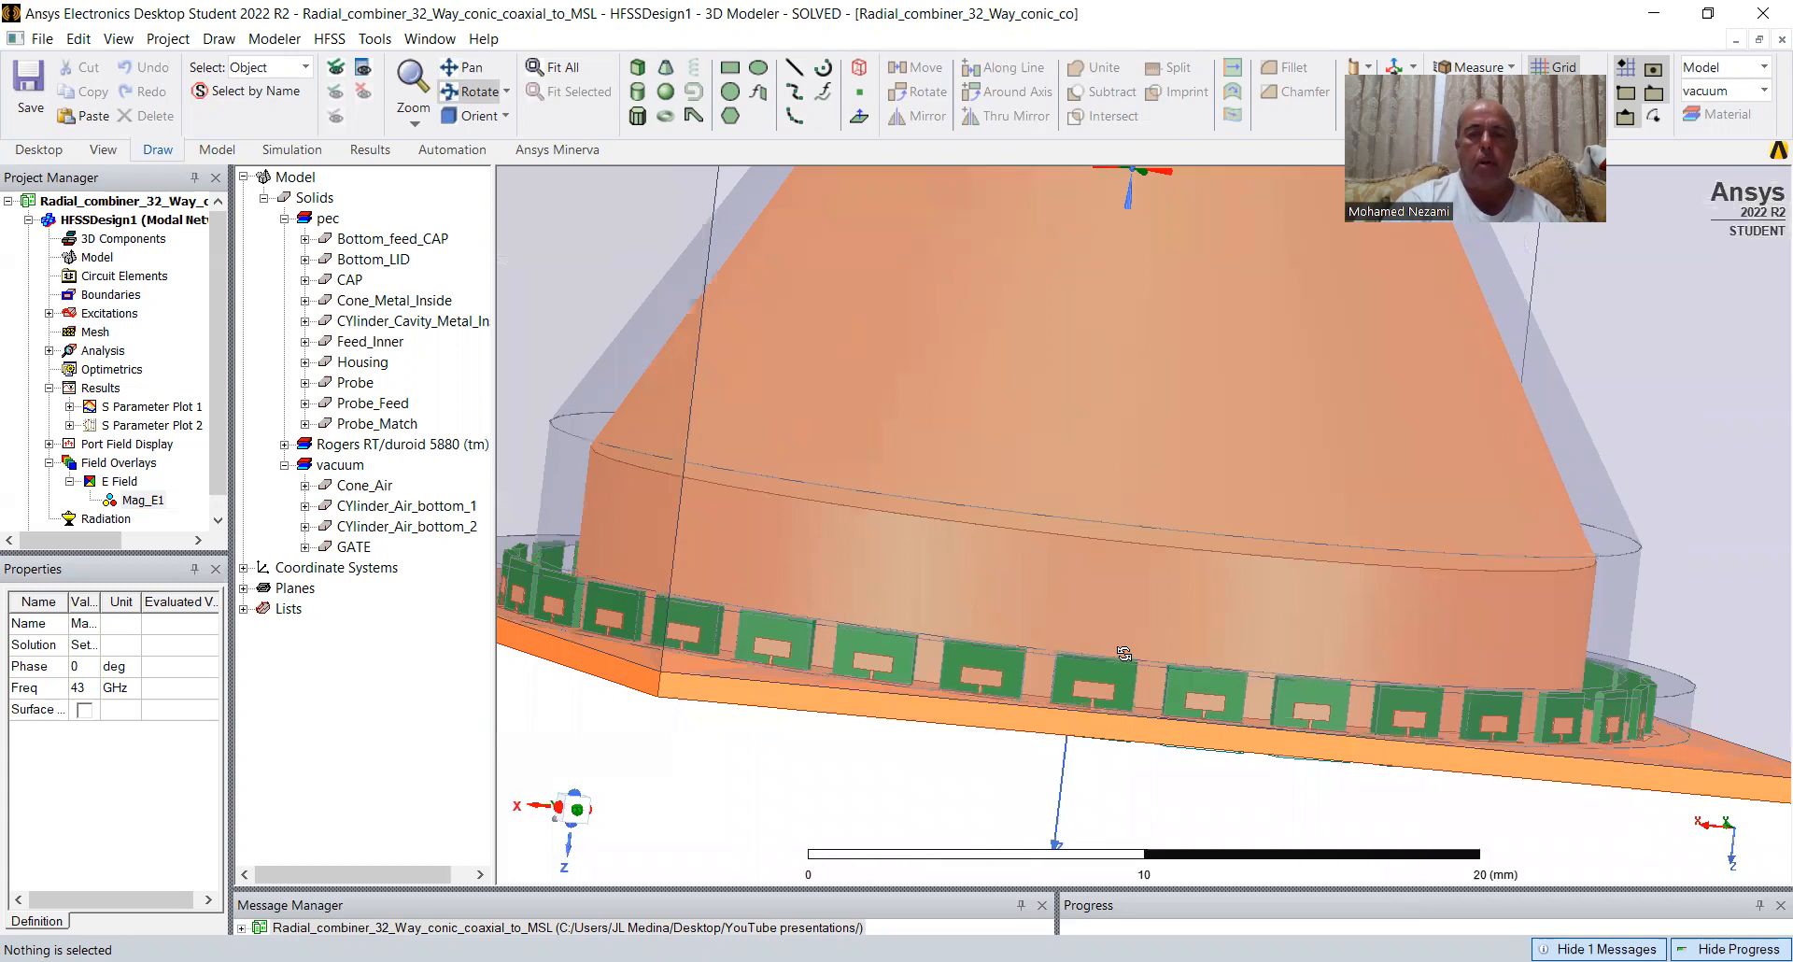
{"action": "scroll", "coordinate": [1106, 681], "scroll_direction": "up", "scroll_amount": 3}
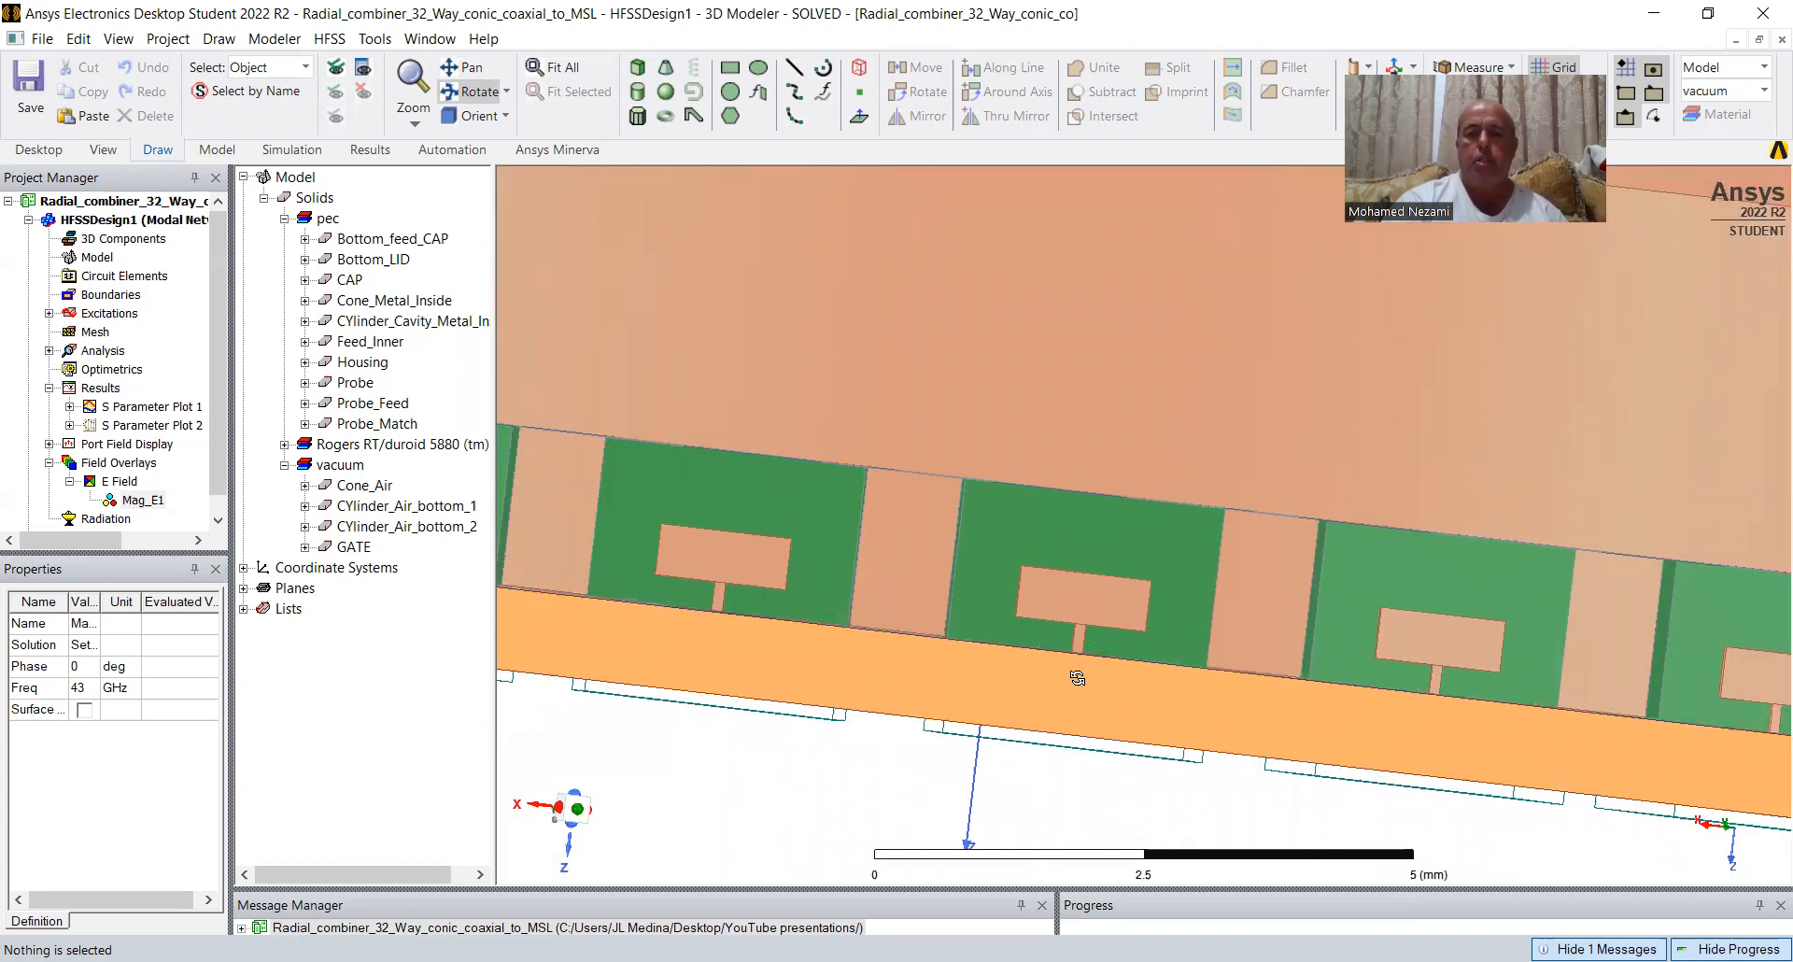
{"action": "scroll", "coordinate": [1106, 592], "scroll_direction": "down", "scroll_amount": 1}
Examine the ring of rectangular probe openings on the underside of the base plate.
{"action": "left_click_drag", "start_coordinate": [1105, 592], "coordinate": [1158, 587]}
{"action": "scroll", "coordinate": [1158, 586], "scroll_direction": "down", "scroll_amount": 4}
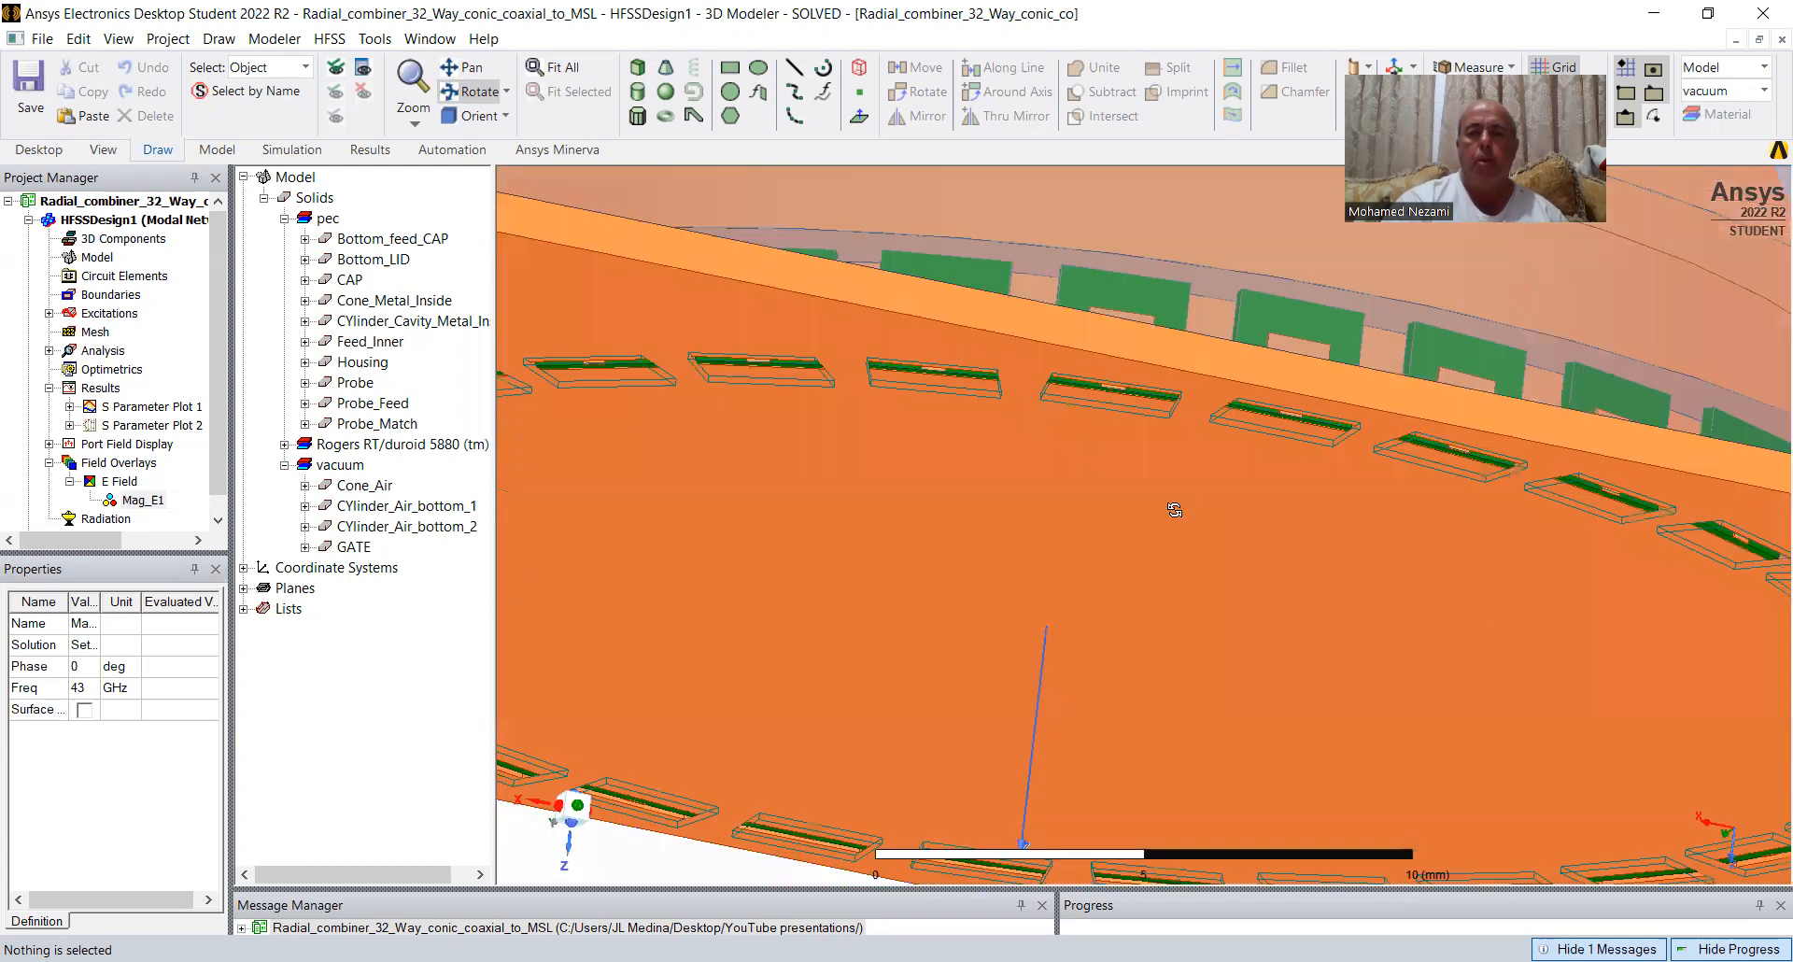
{"action": "scroll", "coordinate": [1183, 318], "scroll_direction": "up", "scroll_amount": 4}
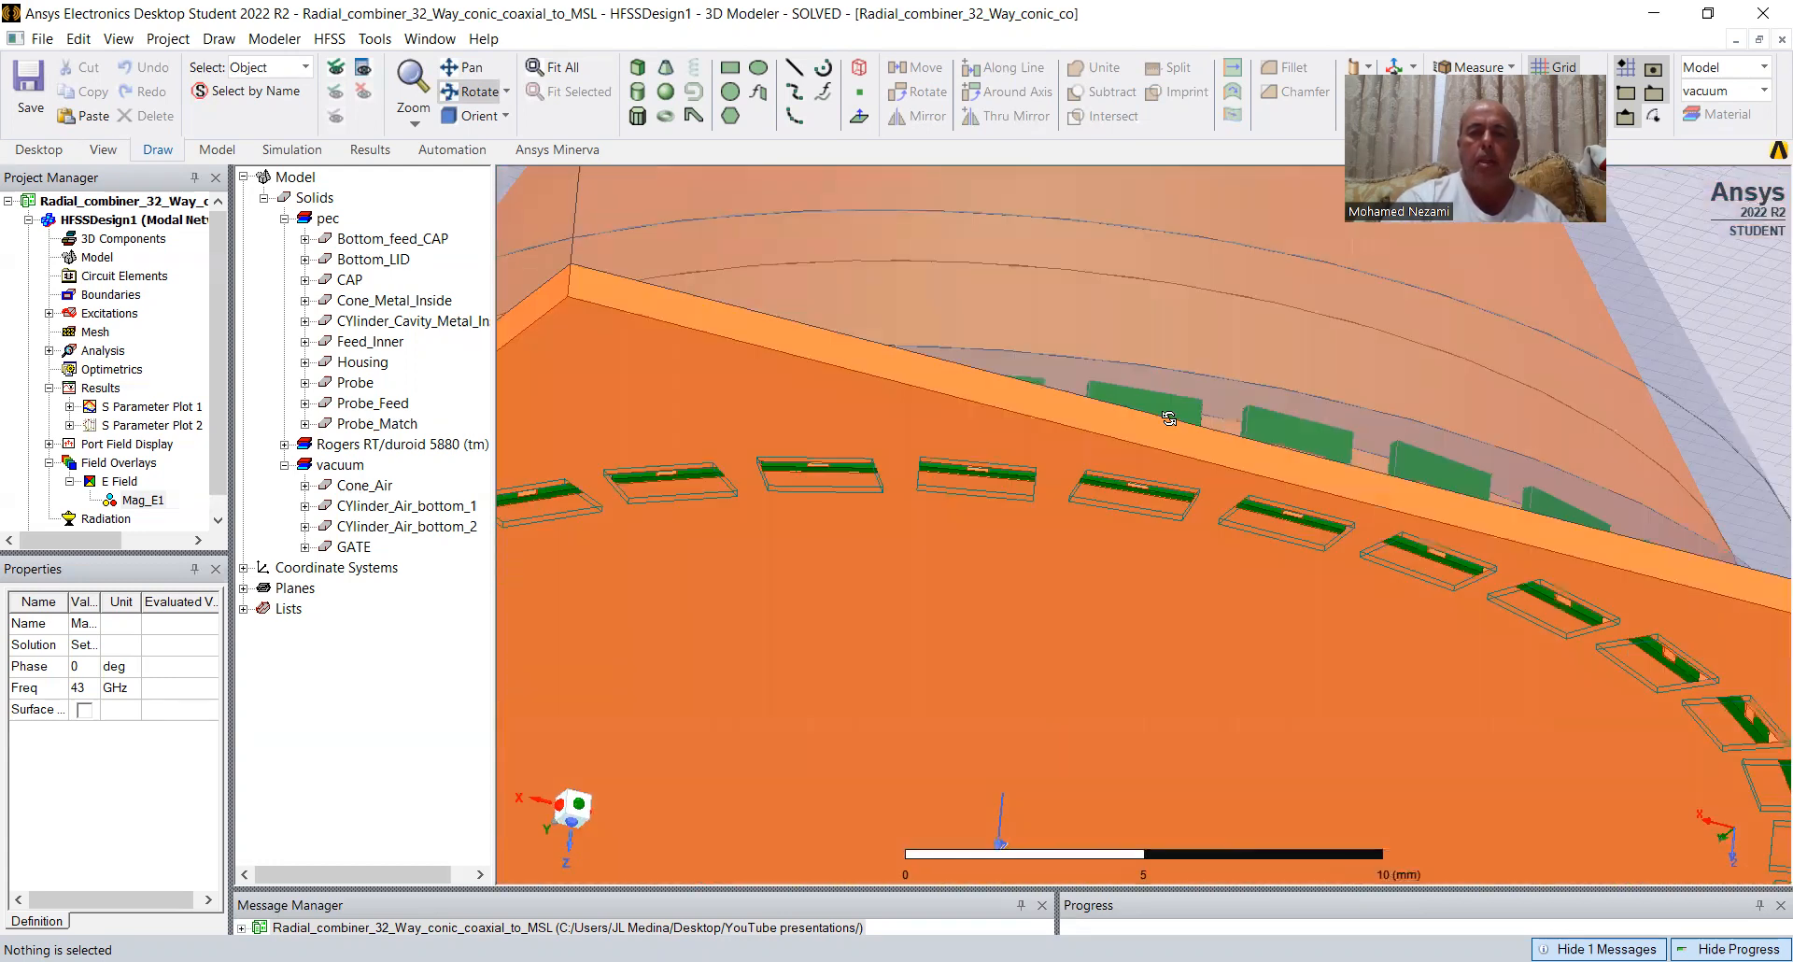
{"action": "scroll", "coordinate": [1120, 281], "scroll_direction": "down", "scroll_amount": 1}
{"action": "scroll", "coordinate": [1136, 297], "scroll_direction": "up", "scroll_amount": 4}
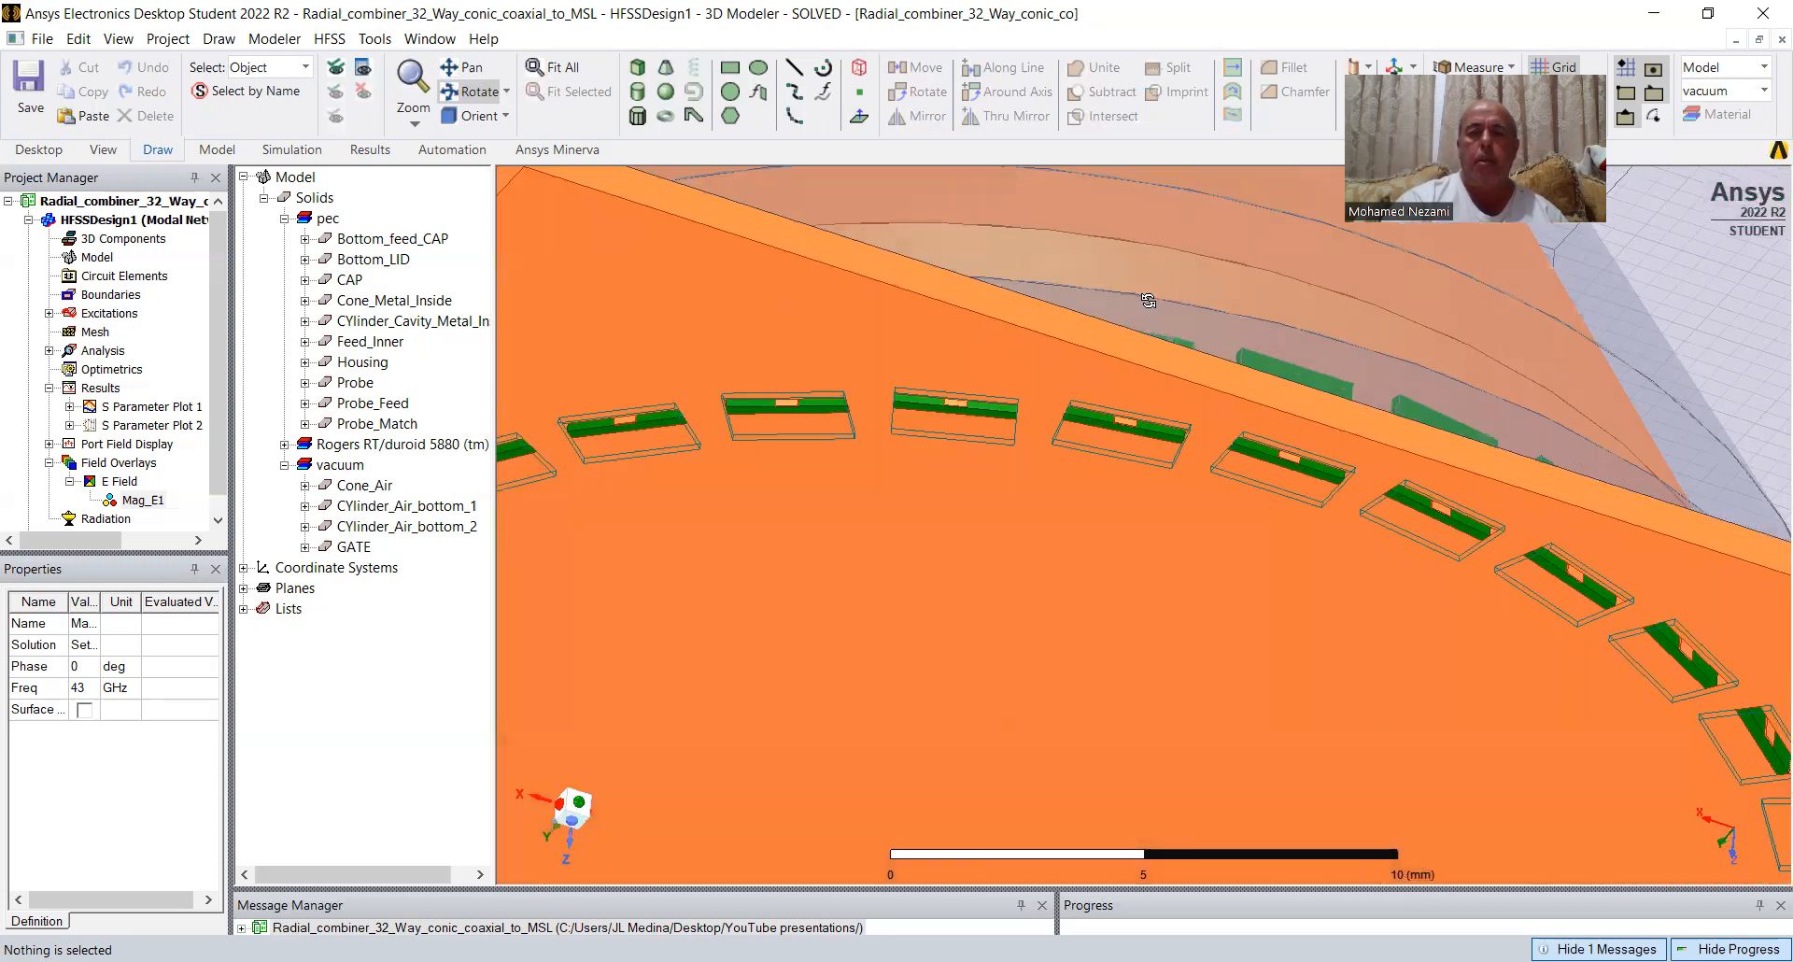
{"action": "scroll", "coordinate": [1111, 476], "scroll_direction": "down", "scroll_amount": 4}
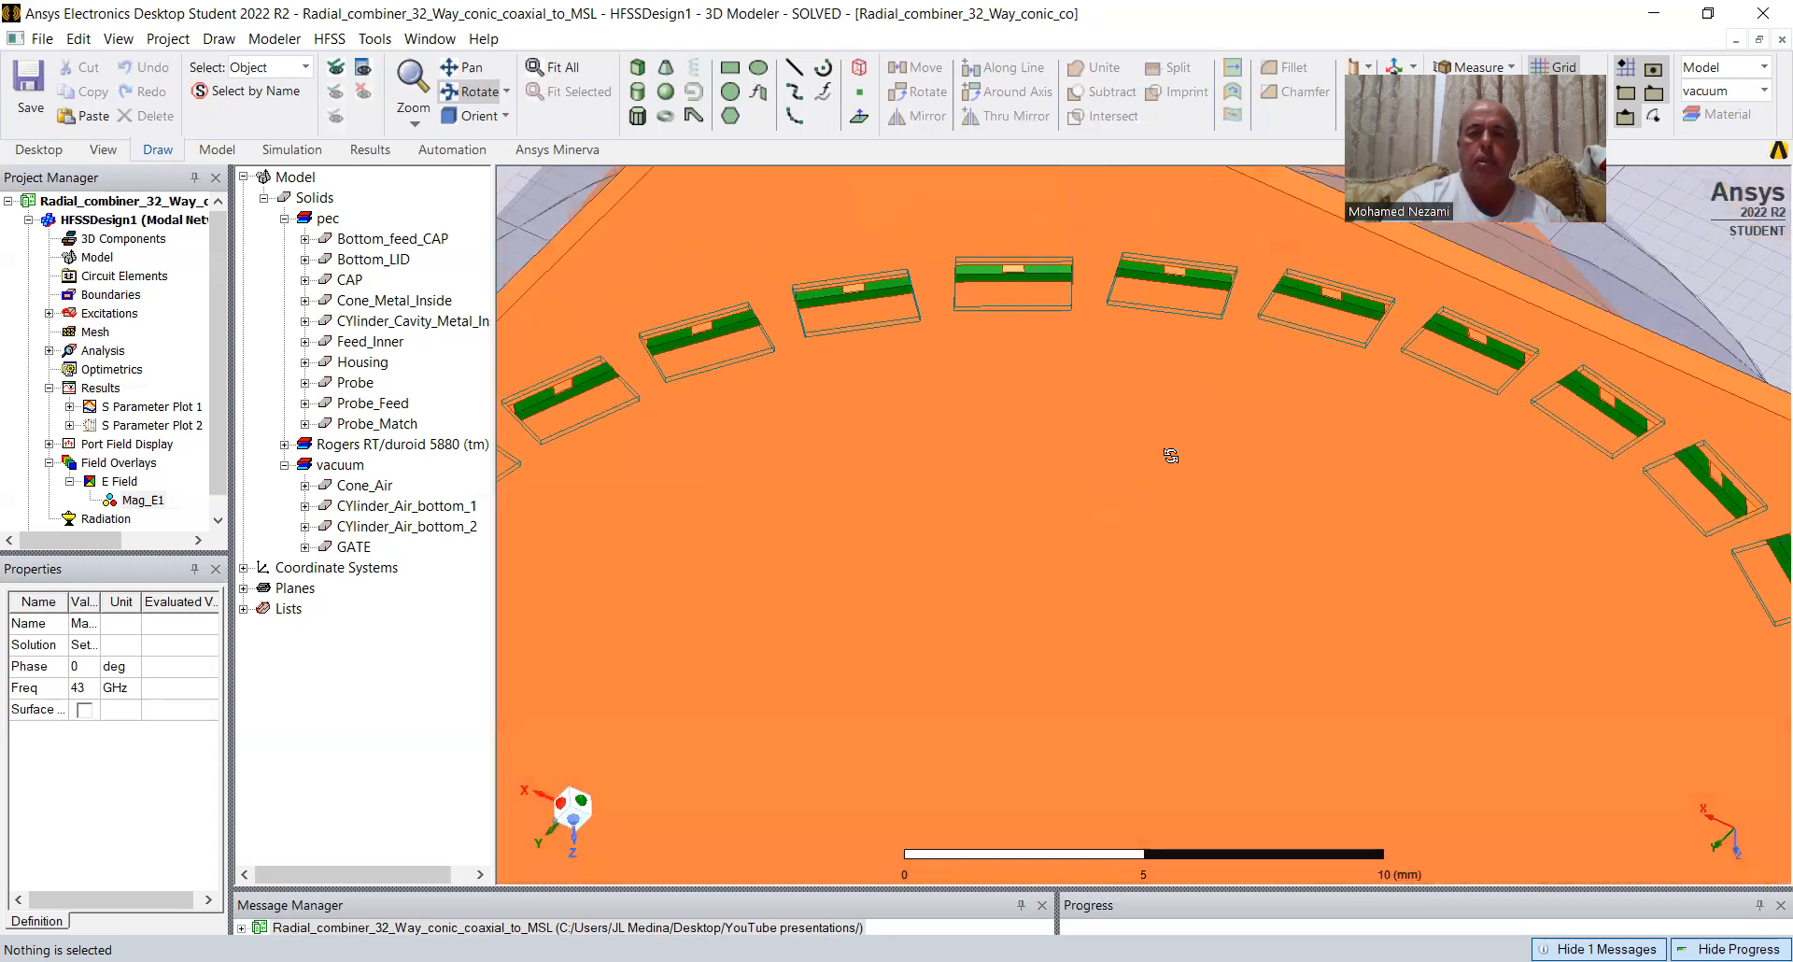
{"action": "mouse_move", "coordinate": [1203, 473]}
{"action": "left_mouse_down"}
{"action": "mouse_move", "coordinate": [1224, 435]}
{"action": "mouse_move", "coordinate": [1146, 527]}
{"action": "mouse_move", "coordinate": [1173, 549]}
{"action": "left_mouse_up"}
{"action": "scroll", "coordinate": [1493, 542], "scroll_direction": "up", "scroll_amount": 3}
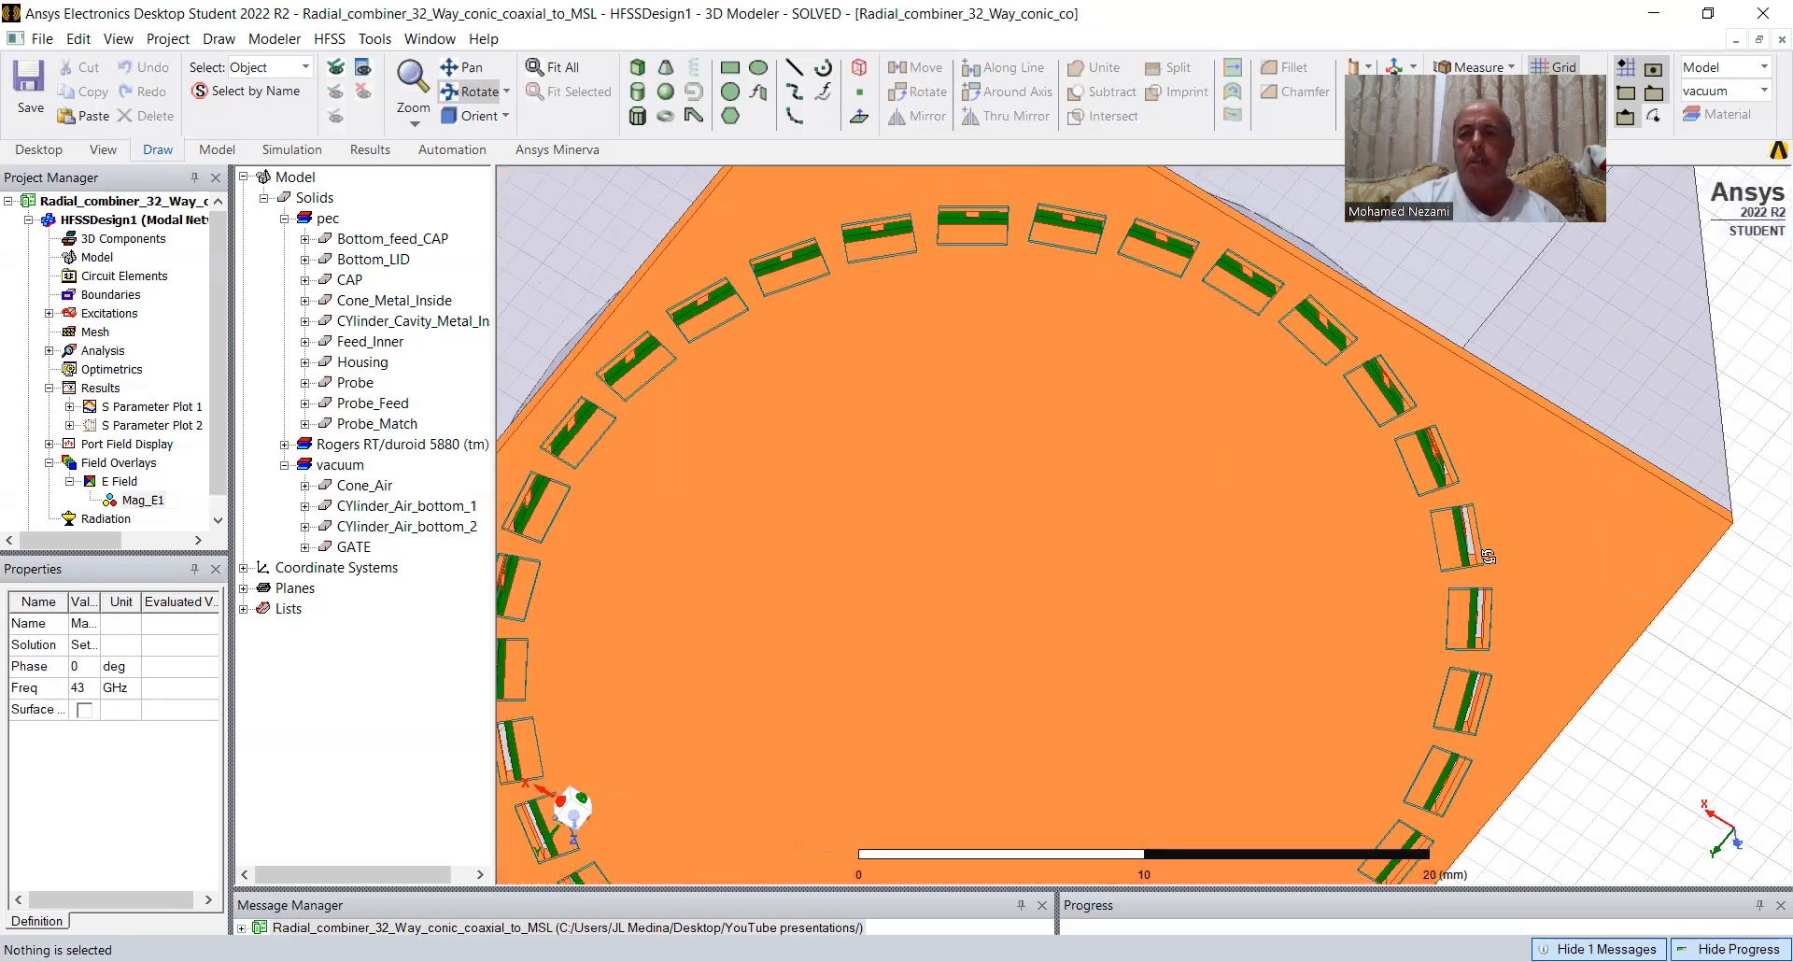
Inspect one probe board up close inside its rectangular opening on the underside of the base plate.
{"action": "scroll", "coordinate": [1544, 551], "scroll_direction": "up", "scroll_amount": 4}
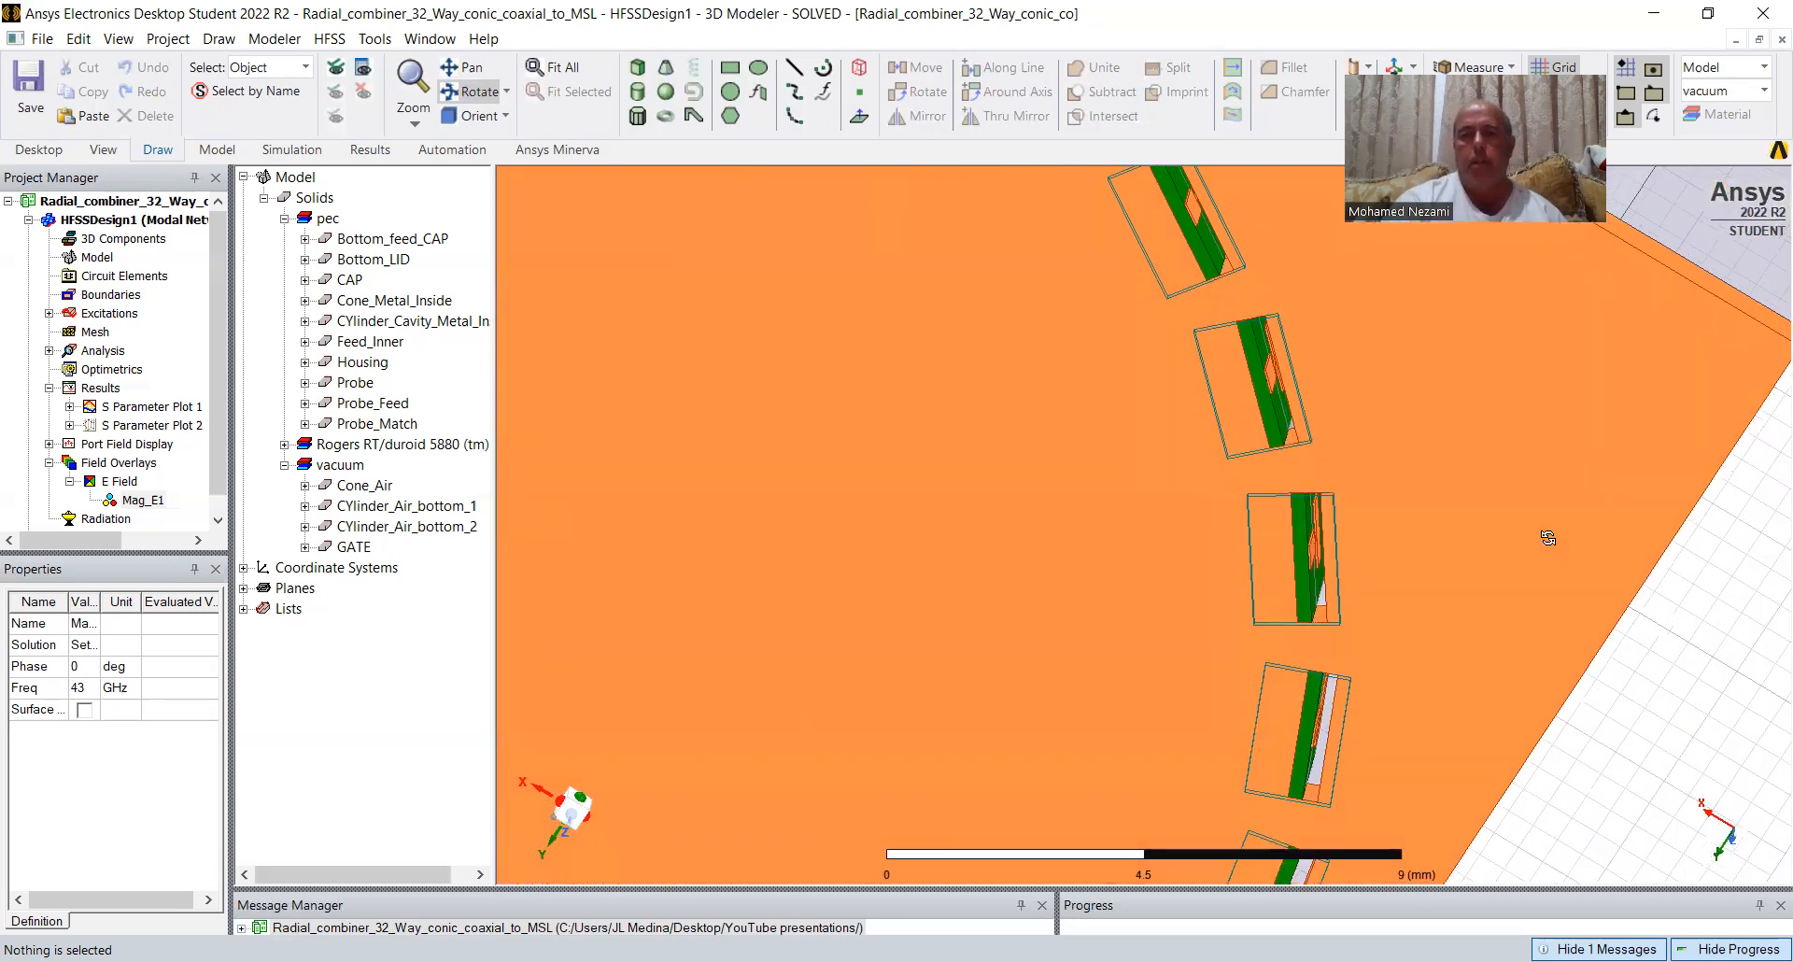
{"action": "scroll", "coordinate": [1312, 576], "scroll_direction": "up", "scroll_amount": 2}
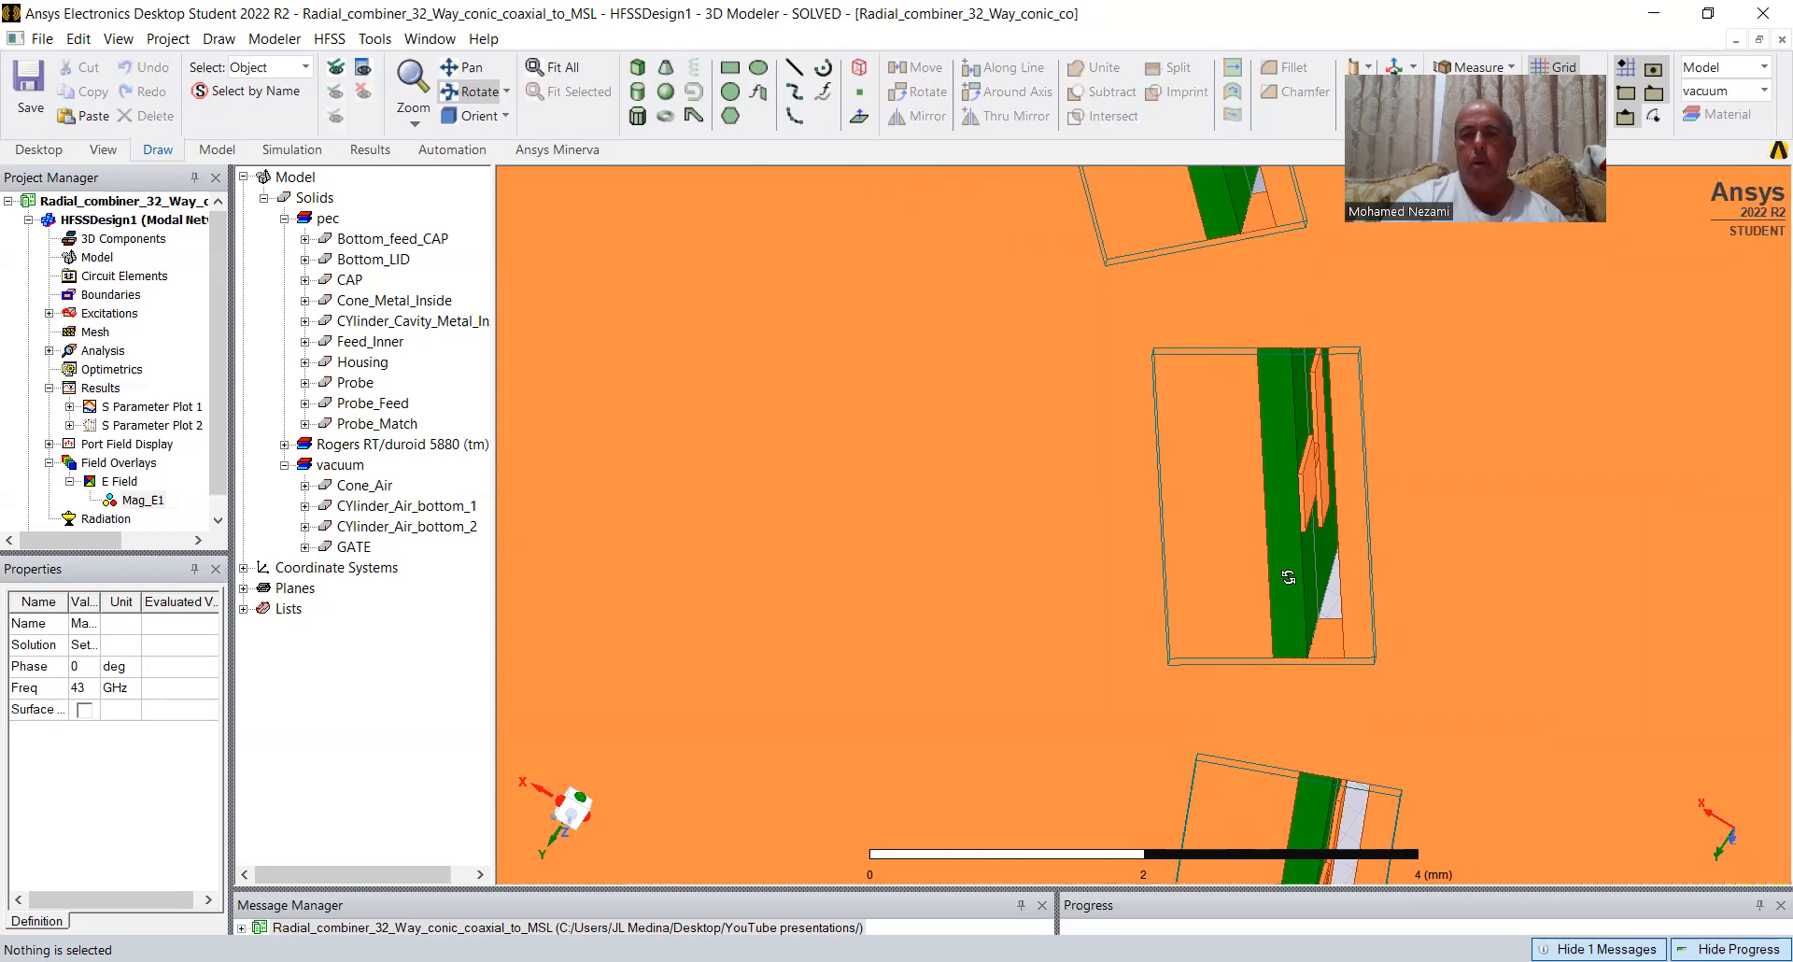
{"action": "left_click_drag", "start_coordinate": [1270, 509], "coordinate": [1114, 562]}
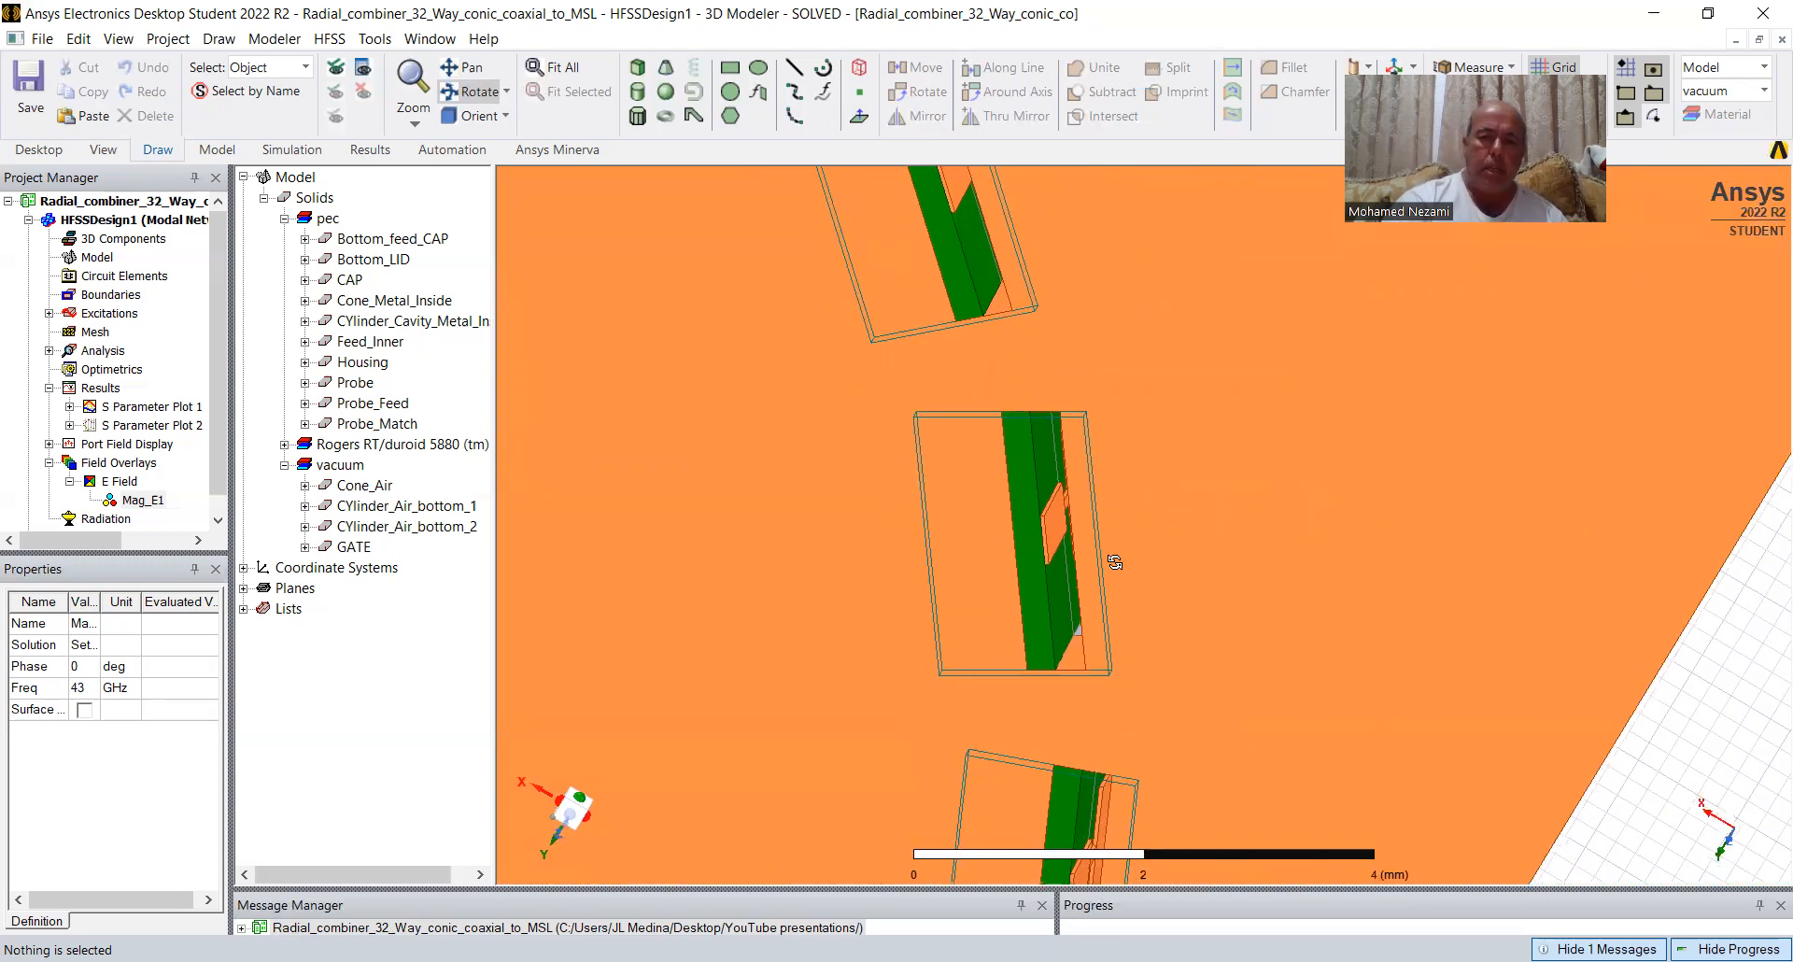
{"action": "scroll", "coordinate": [1115, 562], "scroll_direction": "up", "scroll_amount": 5}
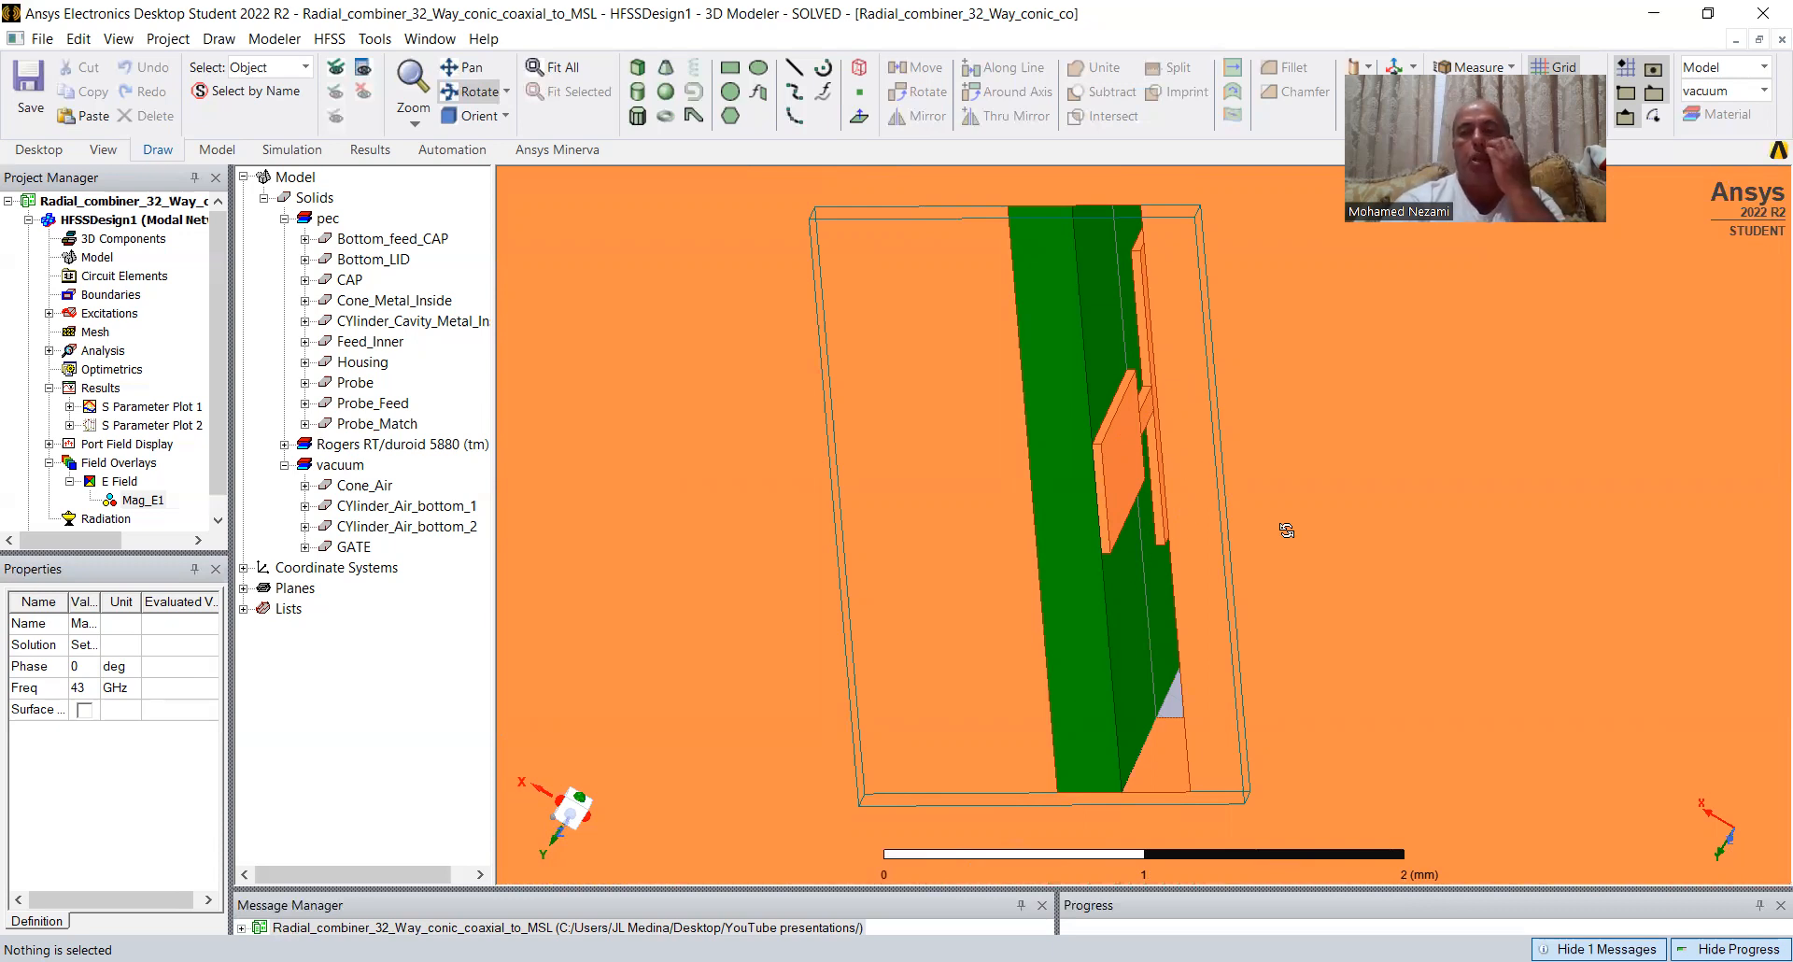
{"action": "scroll", "coordinate": [1286, 530], "scroll_direction": "down", "scroll_amount": 8}
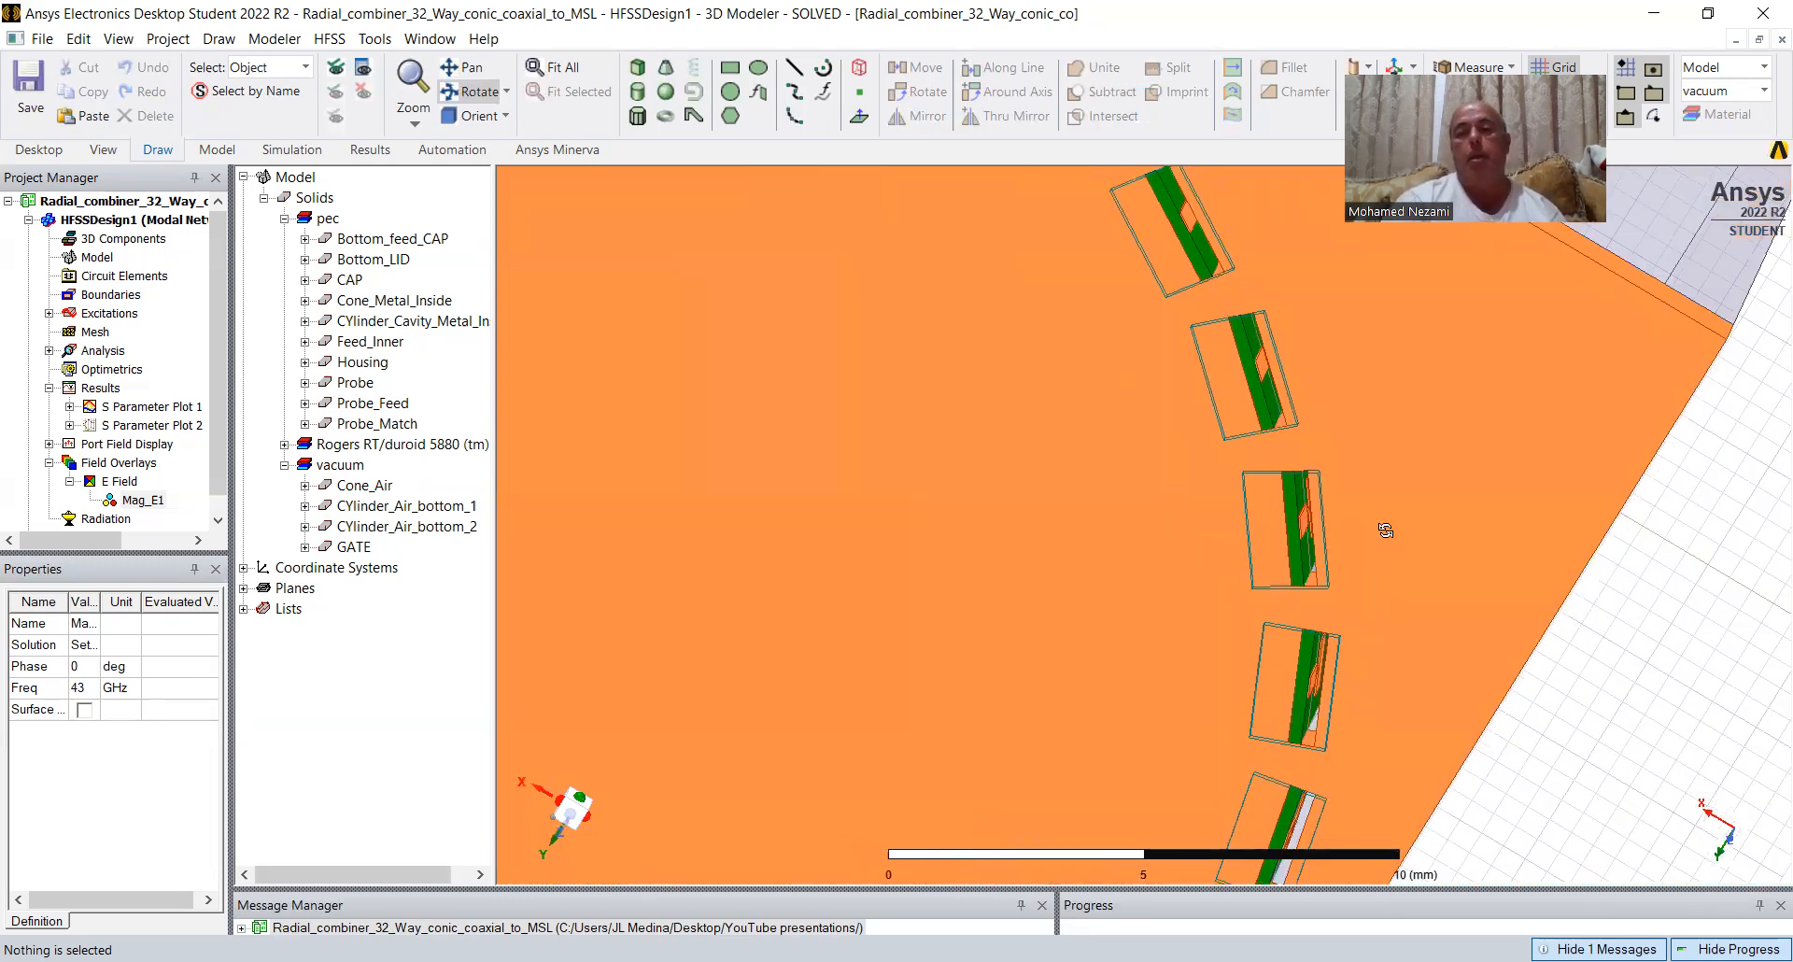
{"action": "scroll", "coordinate": [1386, 530], "scroll_direction": "down", "scroll_amount": 10}
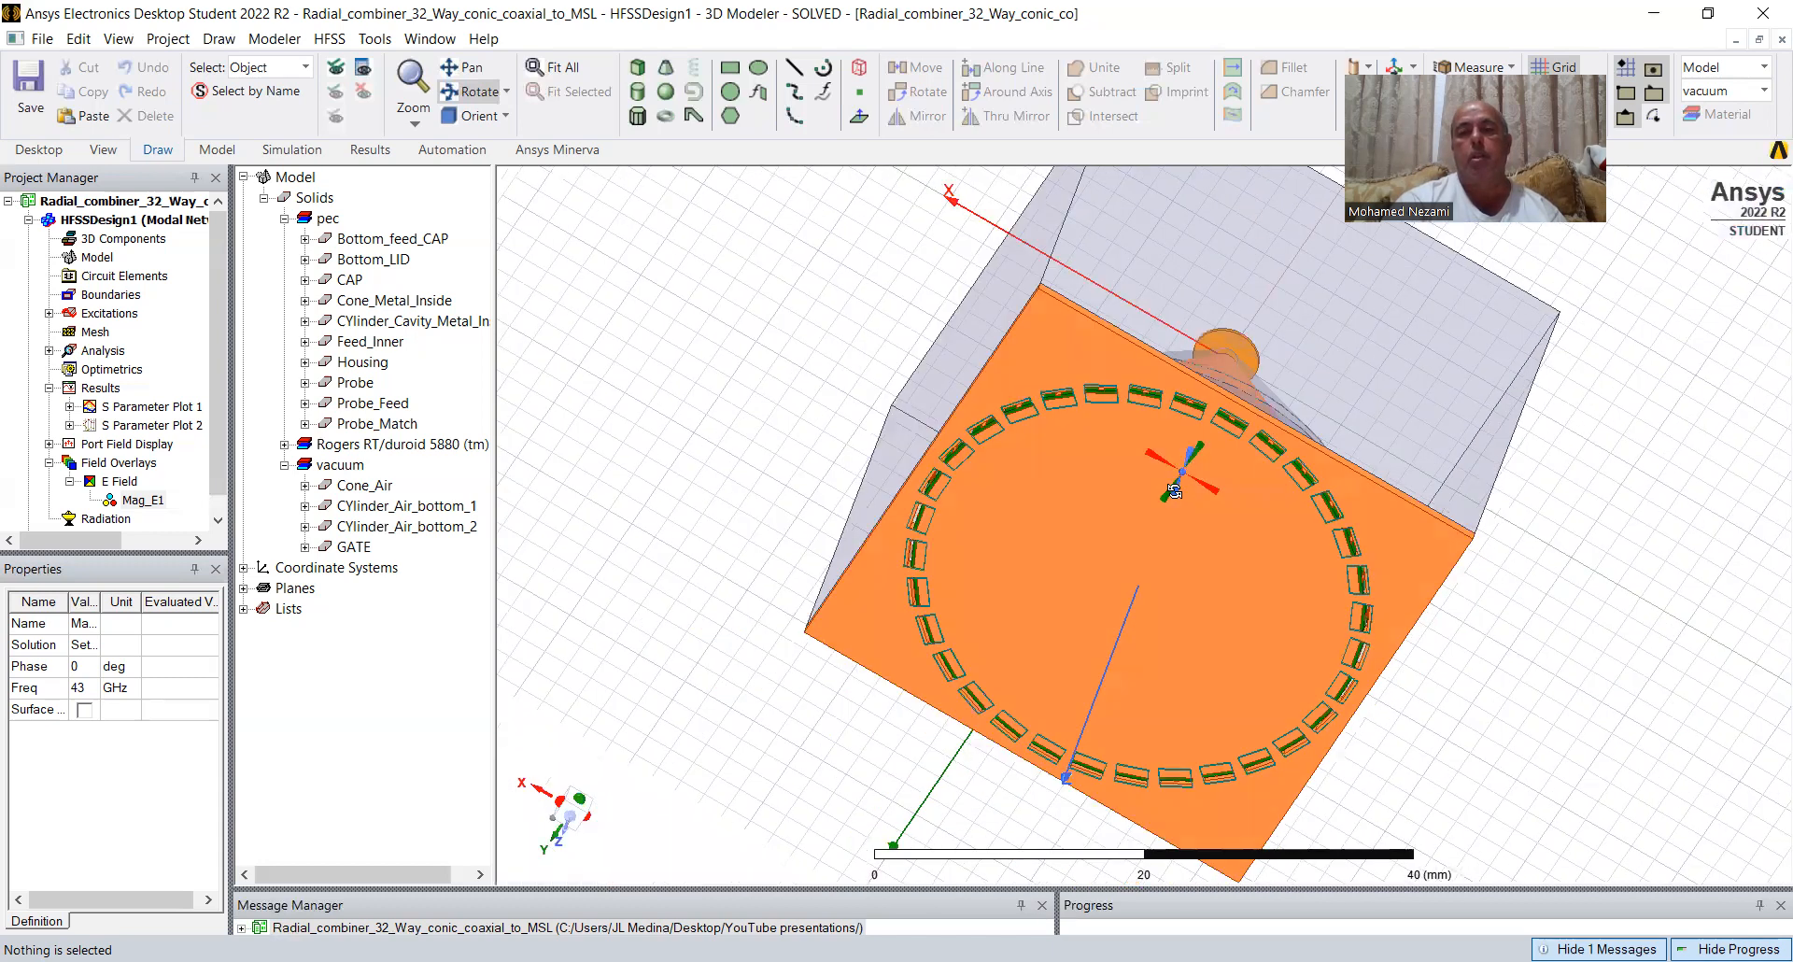
Review the whole combiner upright from the side, with the cap above and the probe ring below.
{"action": "left_click_drag", "start_coordinate": [1148, 556], "coordinate": [1241, 810]}
{"action": "scroll", "coordinate": [1213, 737], "scroll_direction": "up", "scroll_amount": 4}
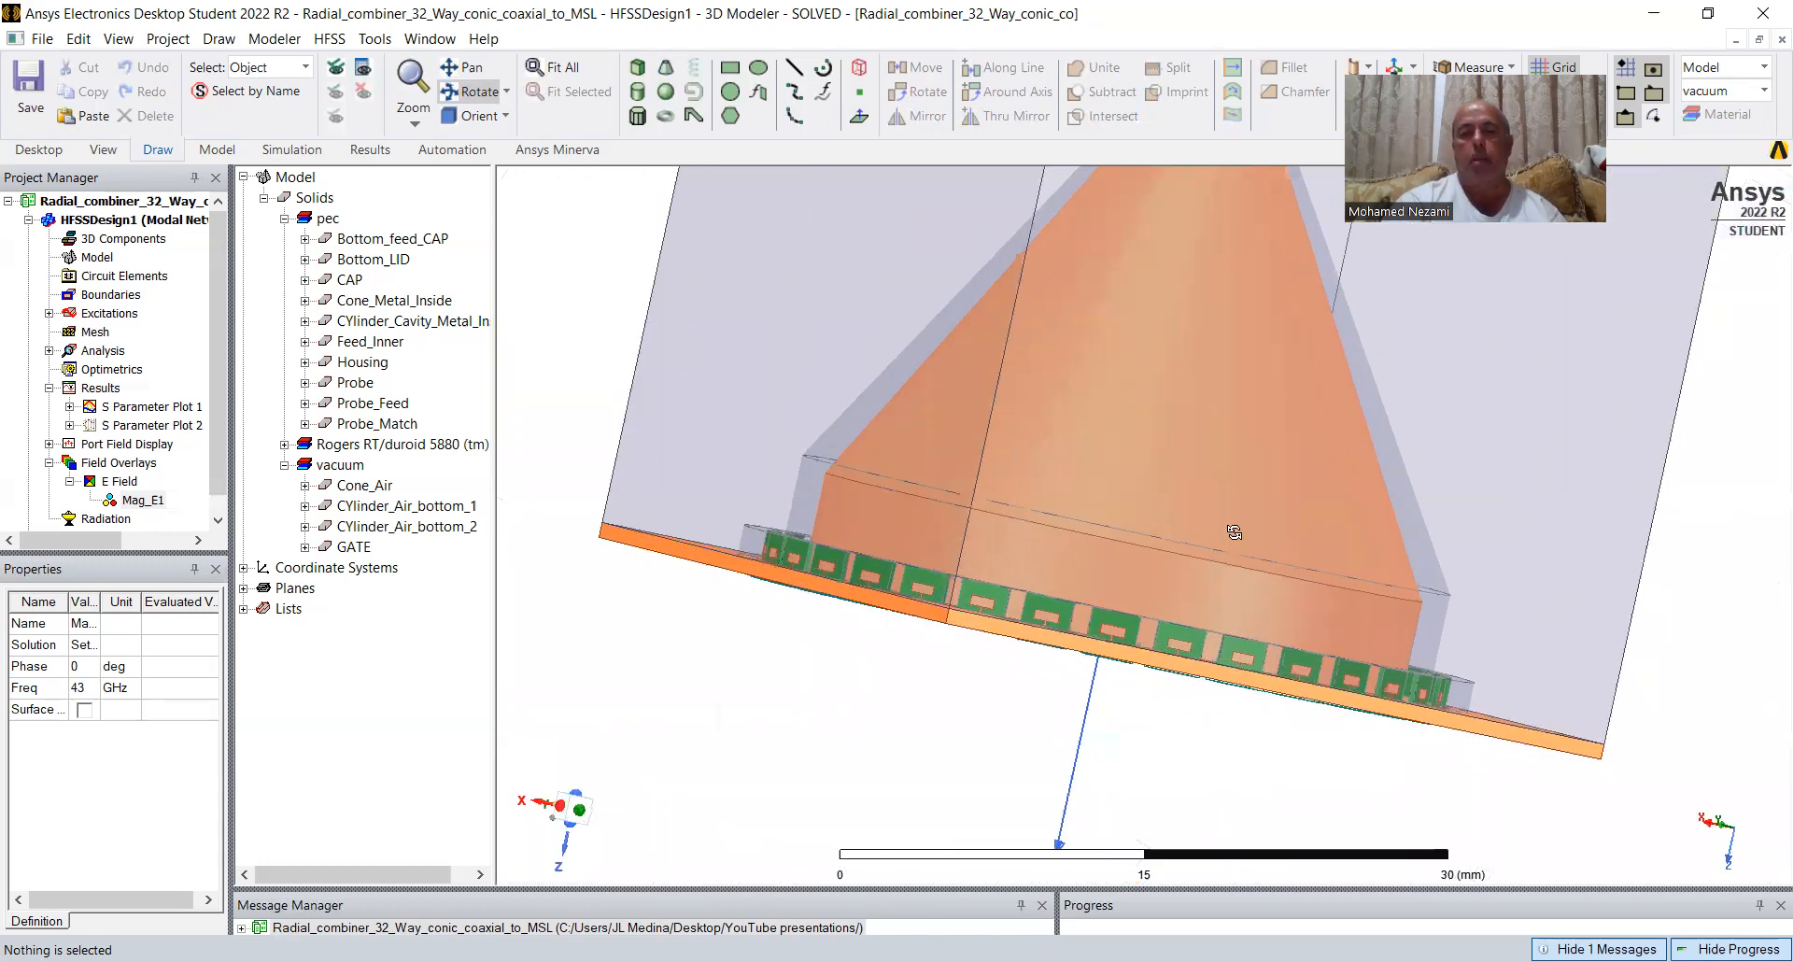
{"action": "scroll", "coordinate": [1234, 530], "scroll_direction": "down", "scroll_amount": 3}
{"action": "left_click_drag", "start_coordinate": [1166, 413], "coordinate": [1151, 533]}
{"action": "scroll", "coordinate": [1208, 454], "scroll_direction": "down", "scroll_amount": 3}
{"action": "left_click_drag", "start_coordinate": [1216, 275], "coordinate": [1174, 393]}
{"action": "scroll", "coordinate": [1218, 508], "scroll_direction": "up", "scroll_amount": 3}
{"action": "left_click_drag", "start_coordinate": [1218, 517], "coordinate": [1219, 500]}
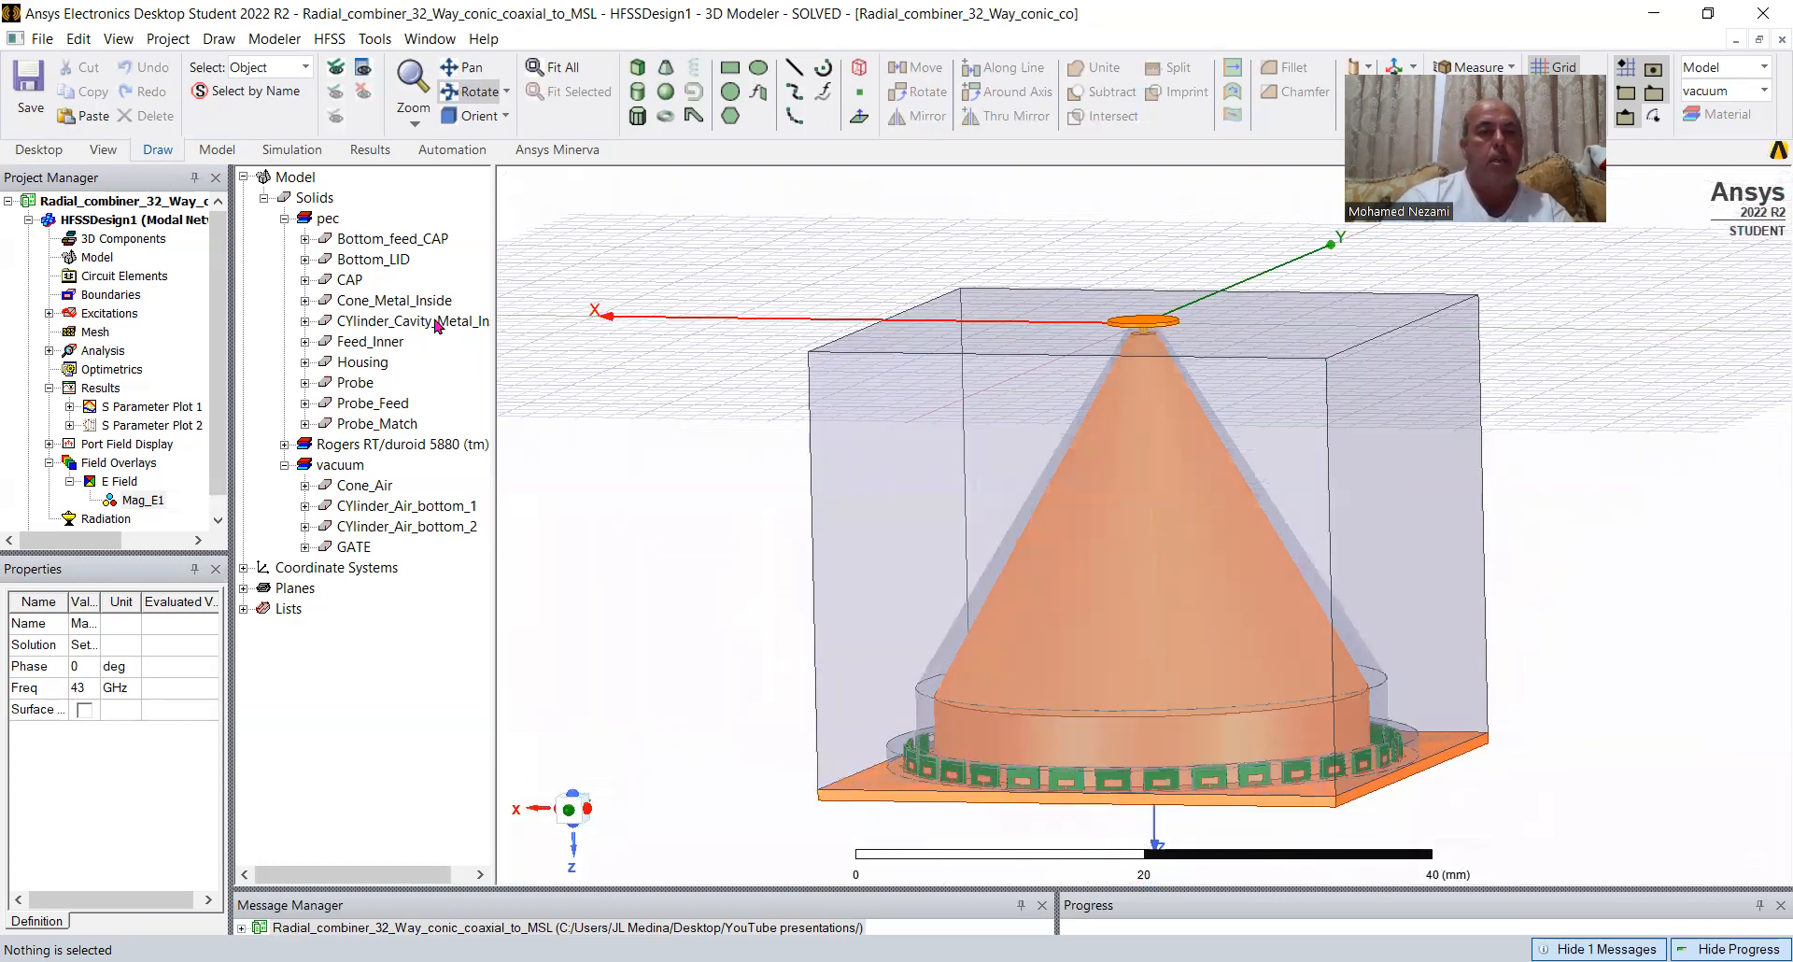
Highlight CAP, Cone_Metal_Inside, CYlinder_Cavity_Metal_Inside and Probe_Match together and inspect them around the cone's apex.
{"action": "left_click", "coordinate": [352, 279]}
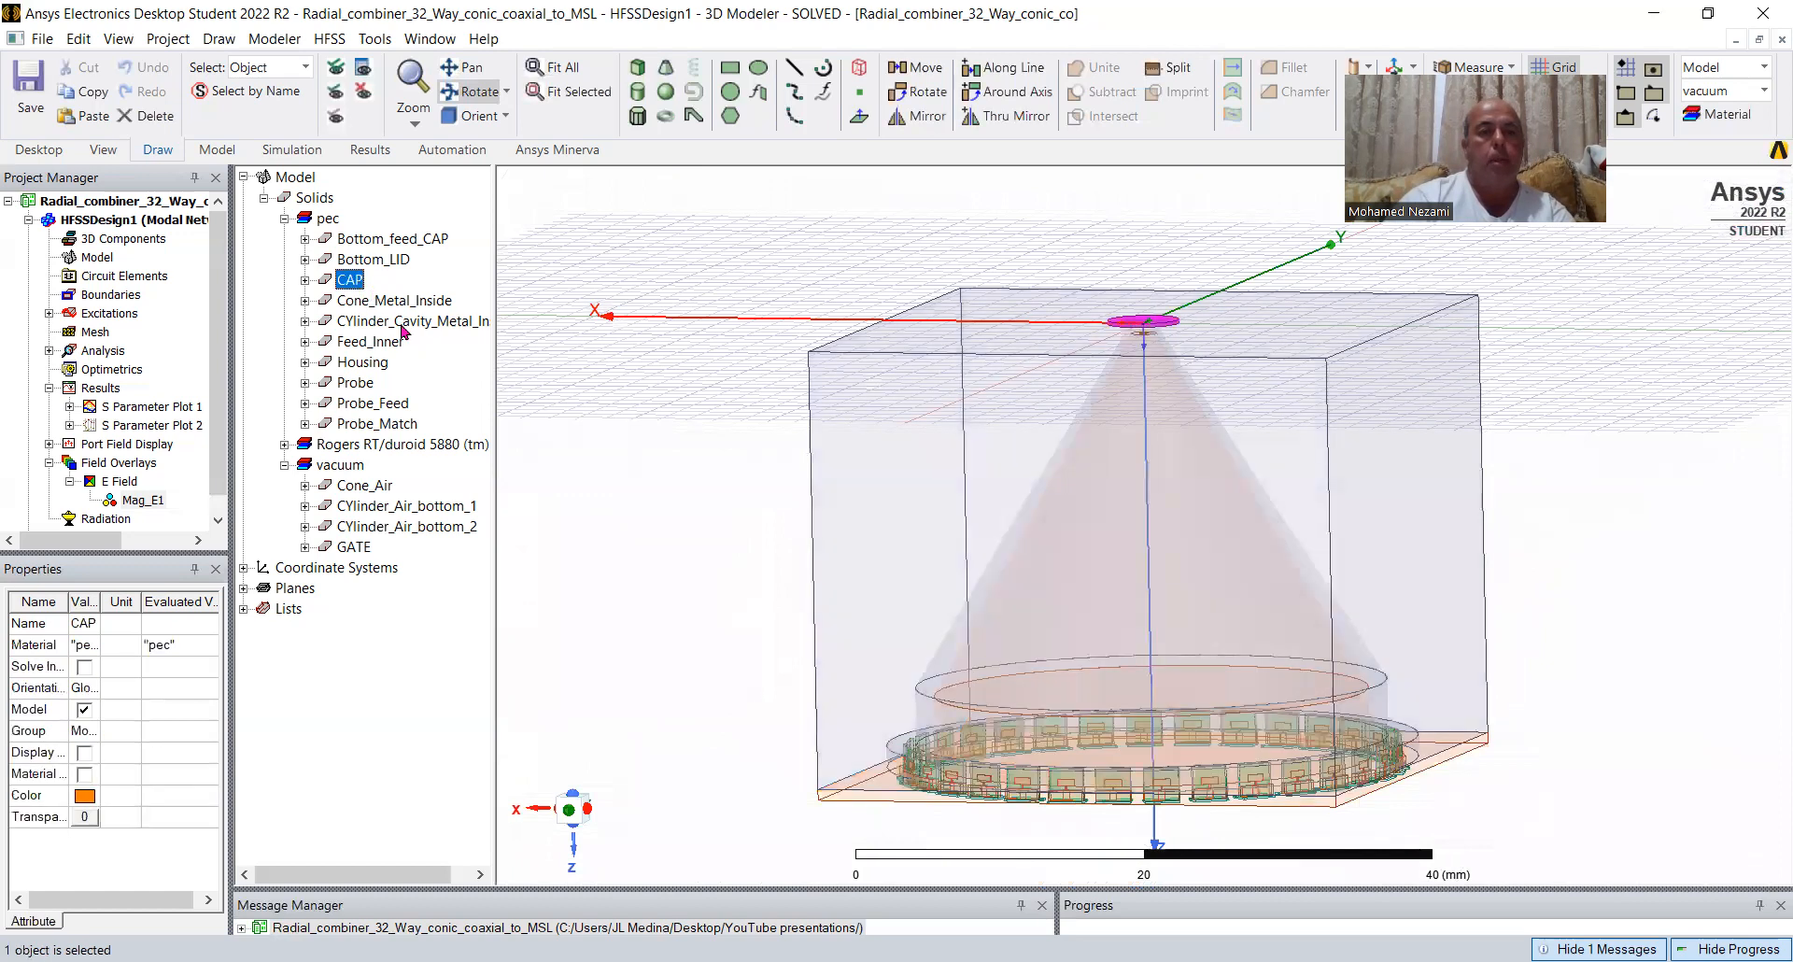
{"action": "left_click", "coordinate": [381, 303], "text": "ctrl"}
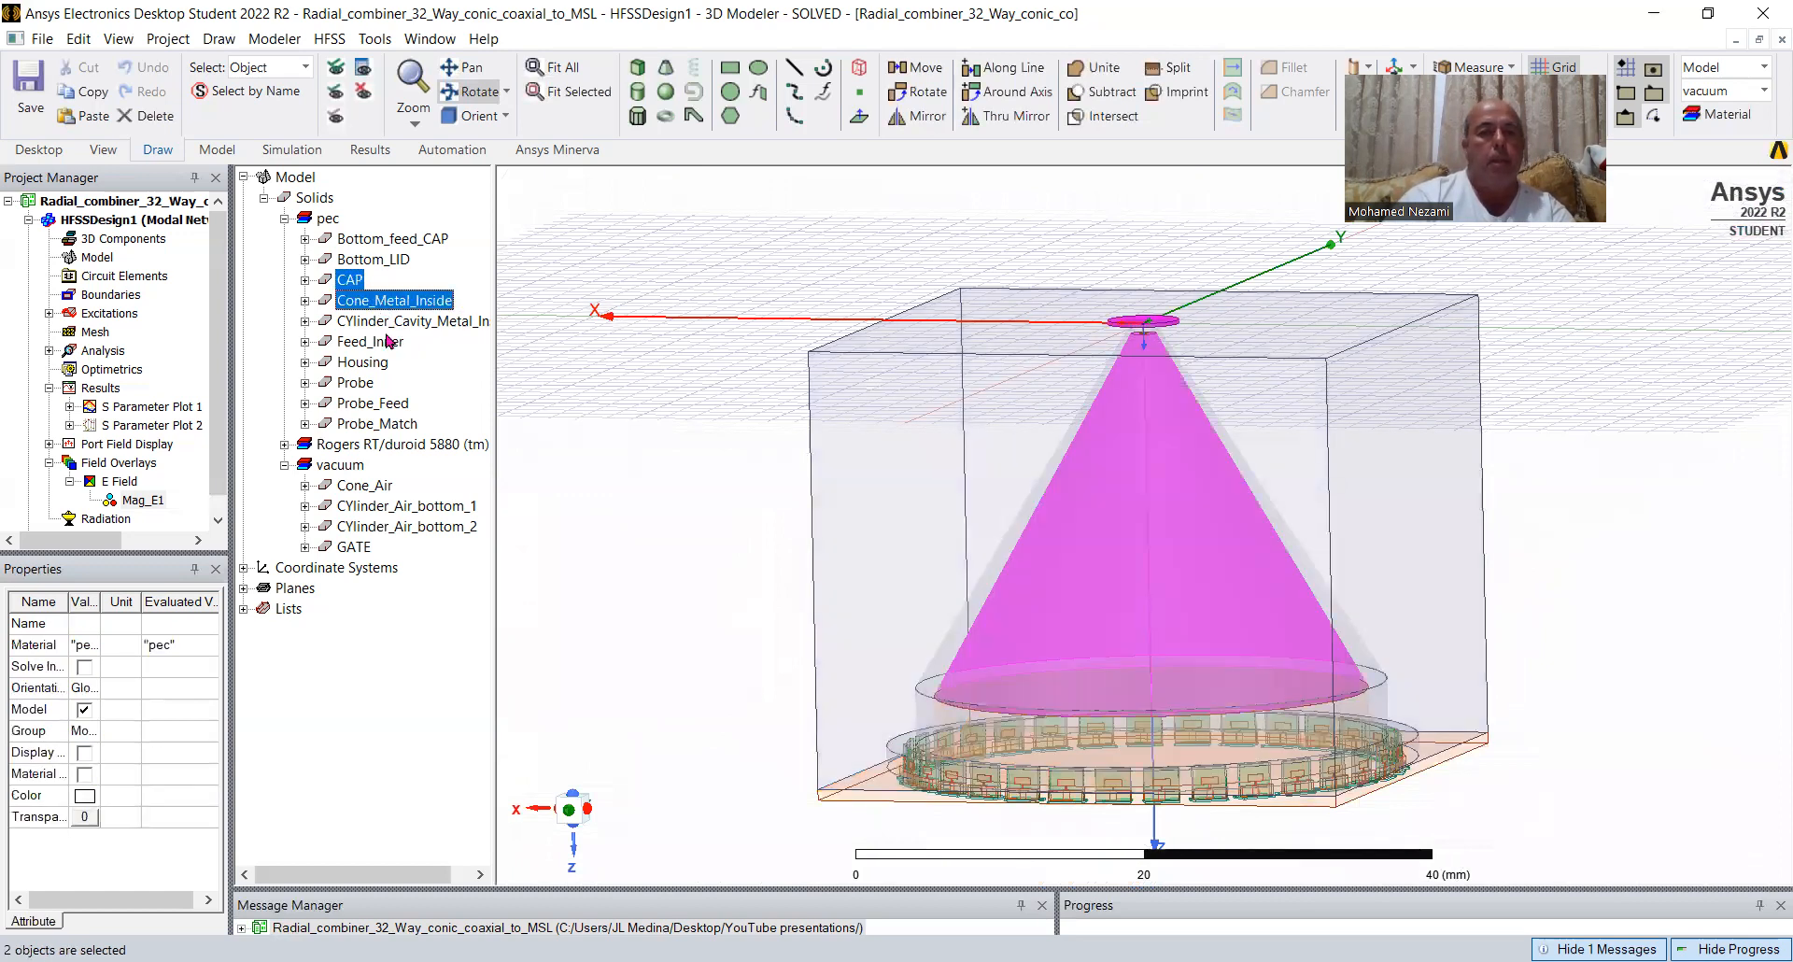
{"action": "left_click", "coordinate": [382, 323], "text": "ctrl"}
{"action": "left_click_drag", "start_coordinate": [1059, 571], "coordinate": [1177, 476]}
{"action": "scroll", "coordinate": [1136, 409], "scroll_direction": "up", "scroll_amount": 3}
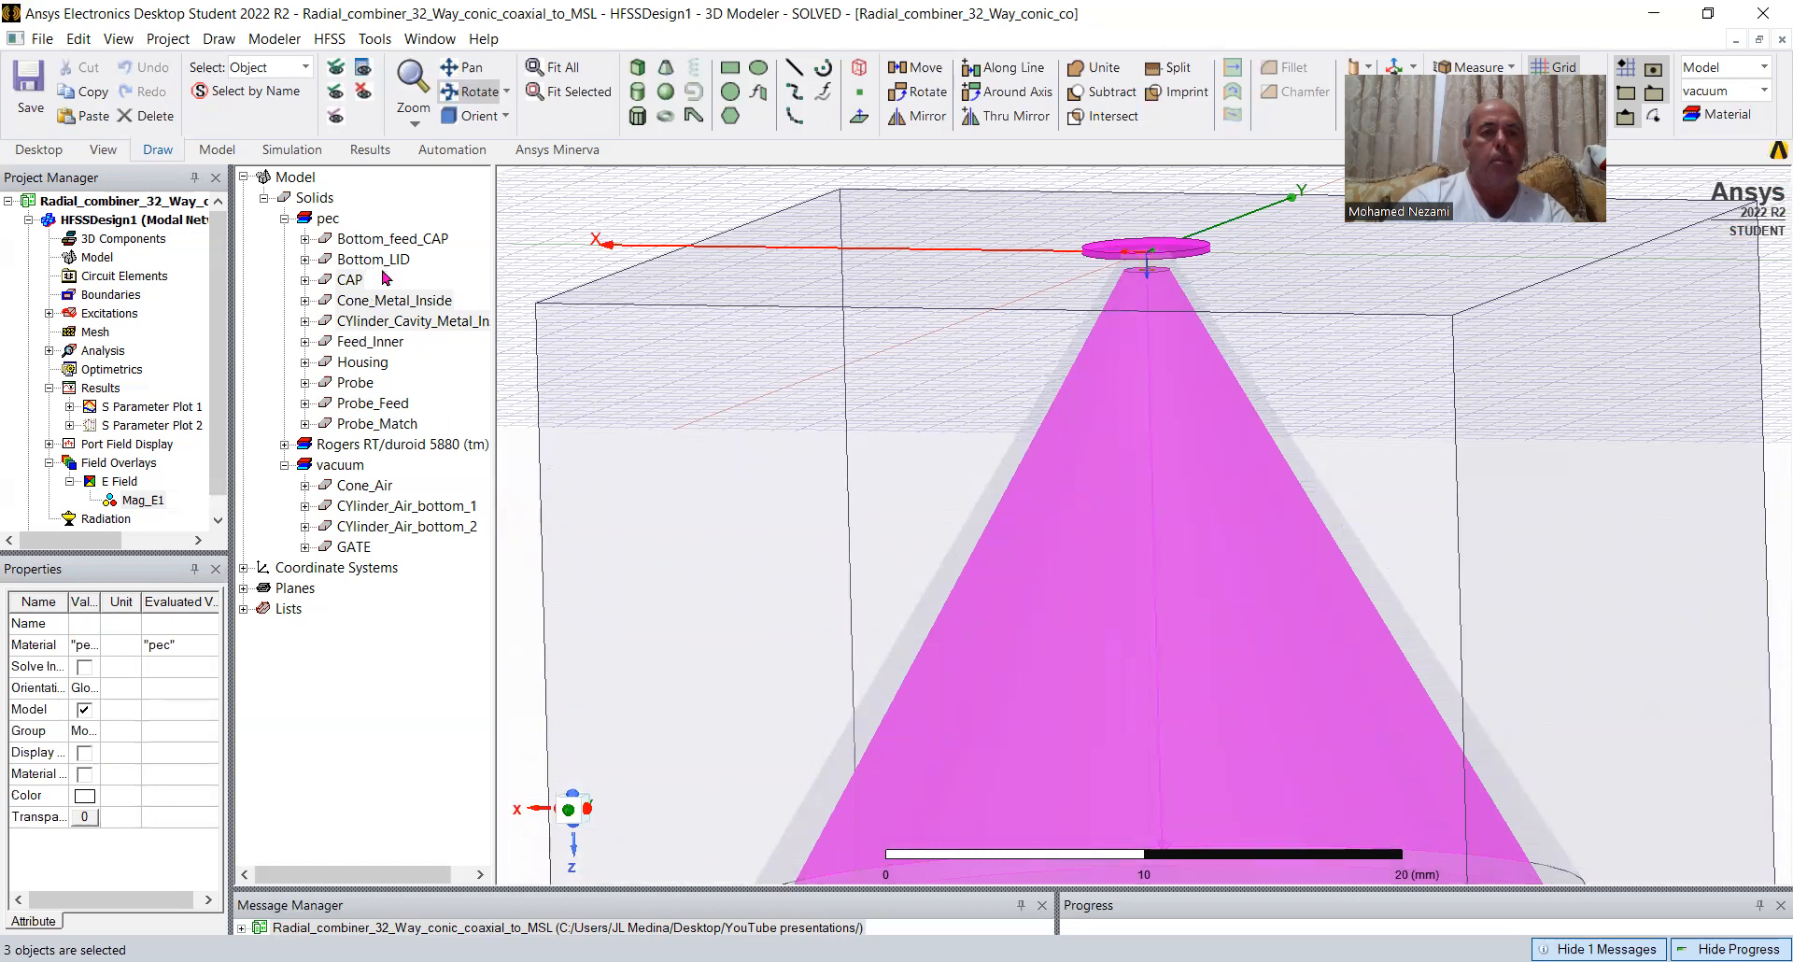
{"action": "left_click", "coordinate": [383, 423], "text": "ctrl"}
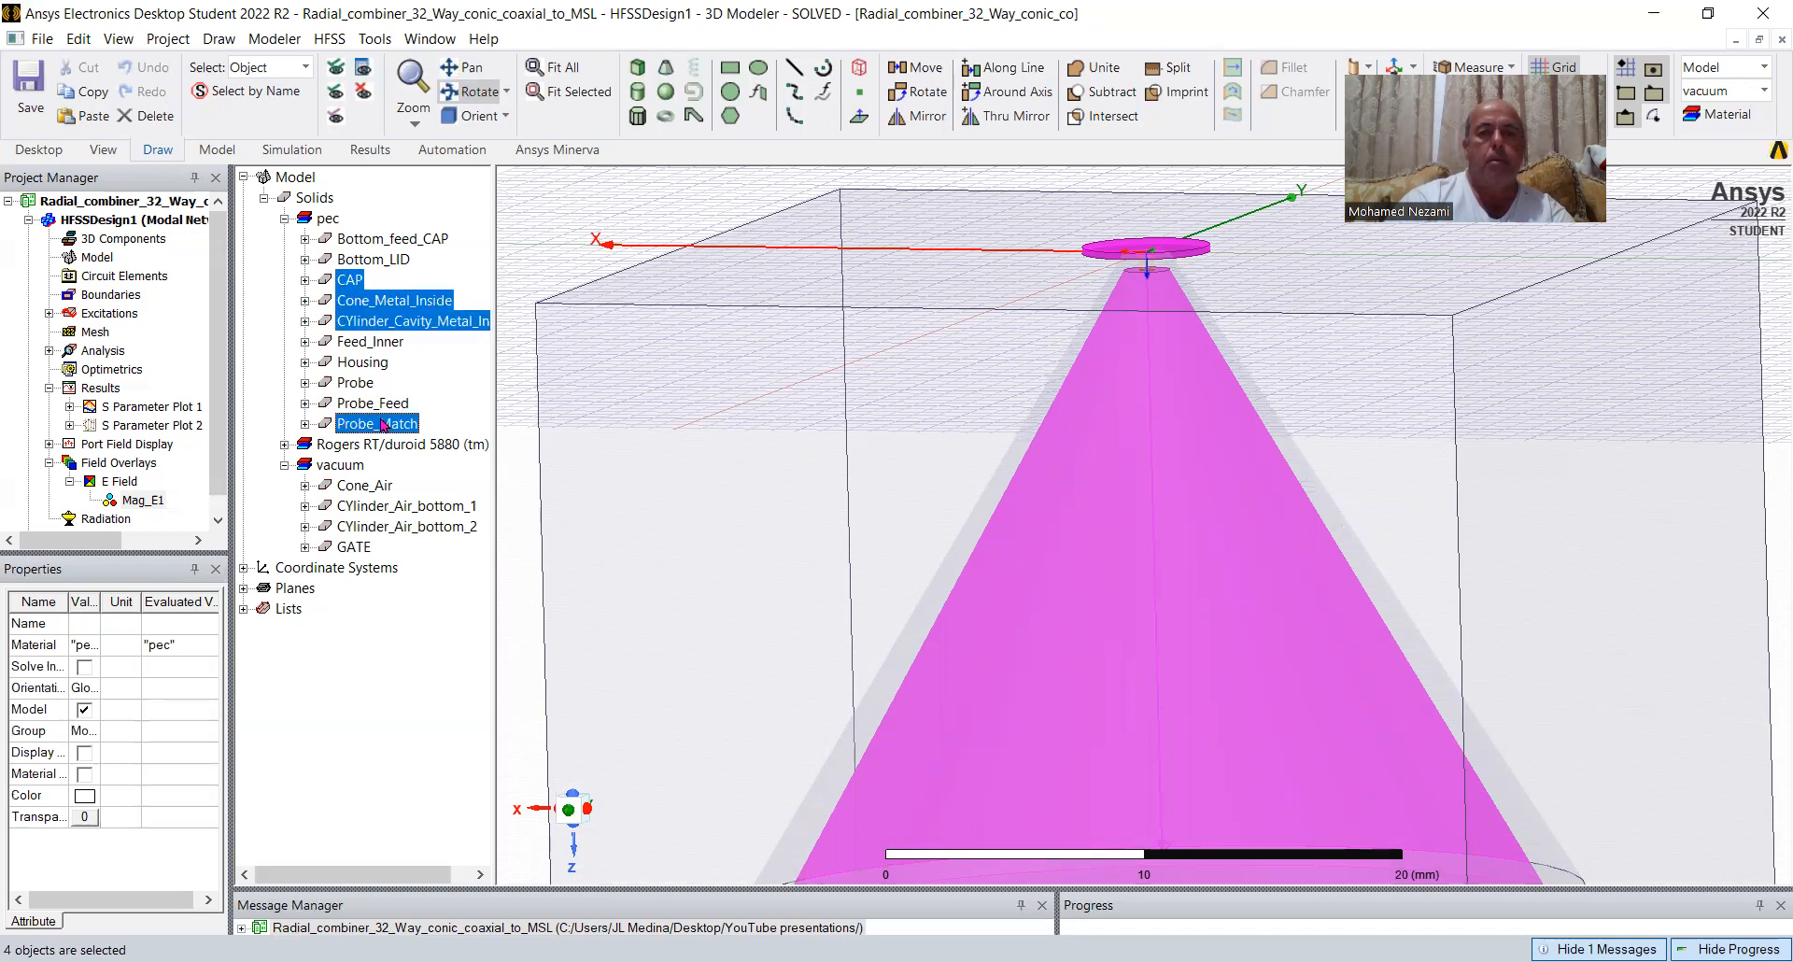
{"action": "scroll", "coordinate": [673, 366], "scroll_direction": "down", "scroll_amount": 8}
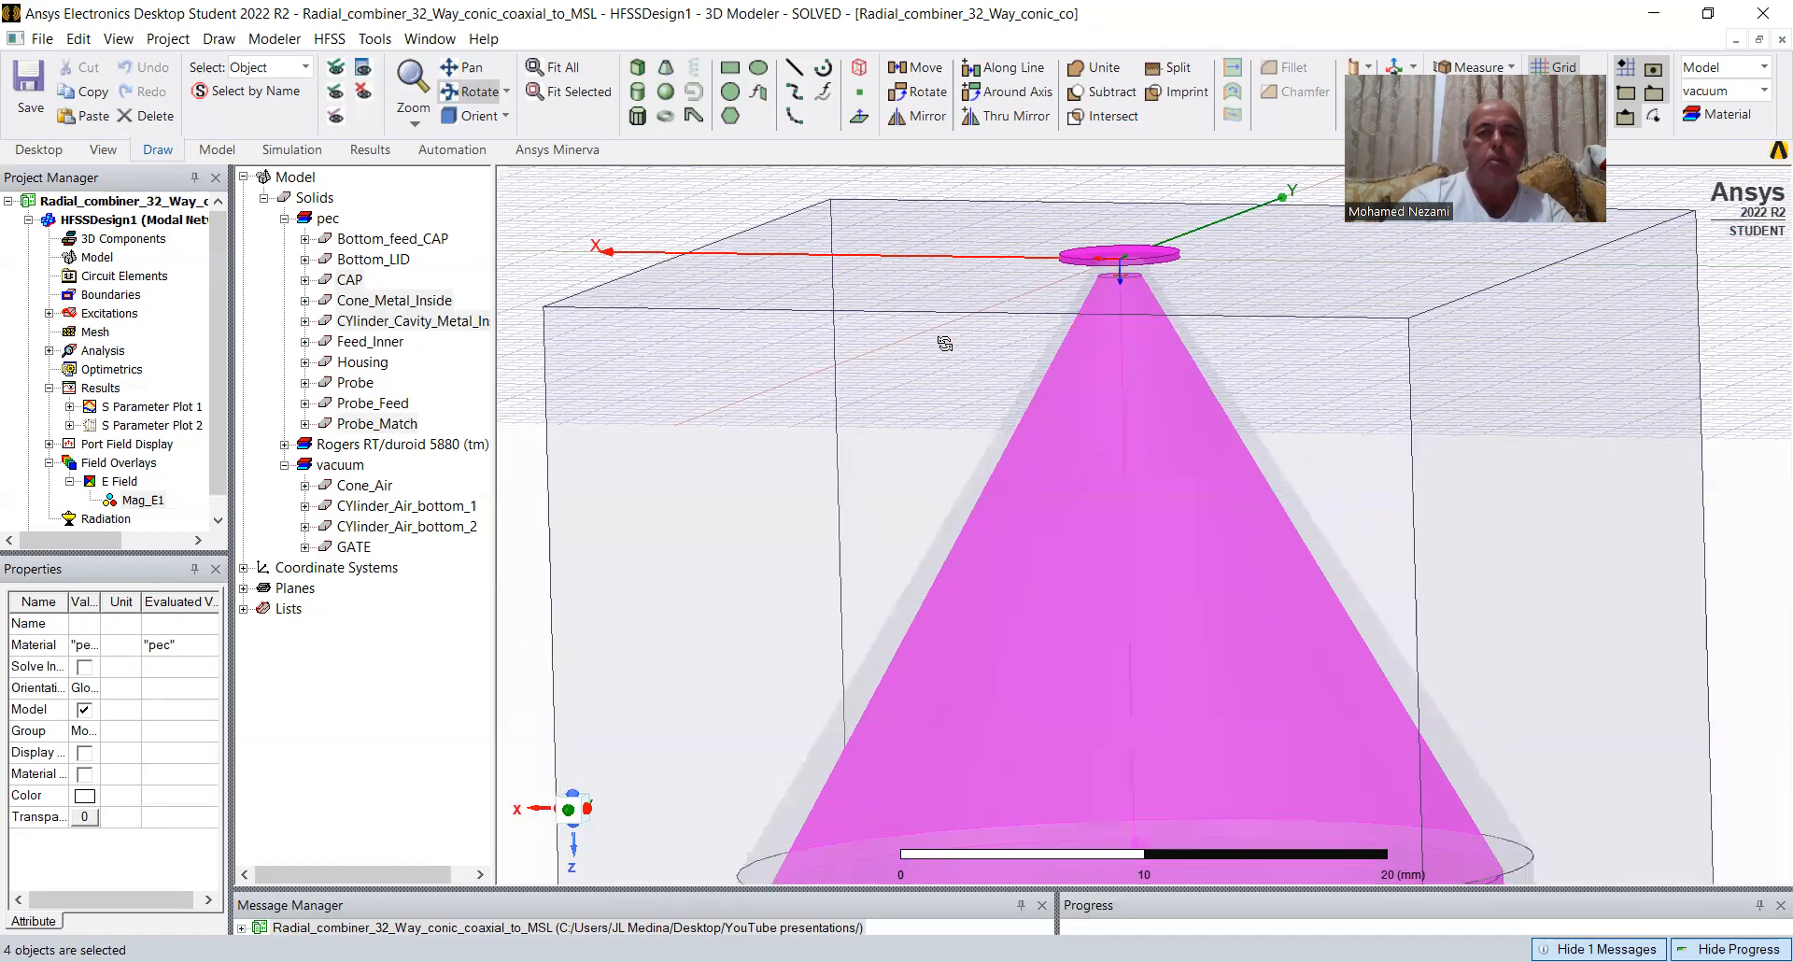
{"action": "left_click_drag", "start_coordinate": [1002, 310], "coordinate": [933, 305]}
{"action": "scroll", "coordinate": [934, 304], "scroll_direction": "up", "scroll_amount": 3}
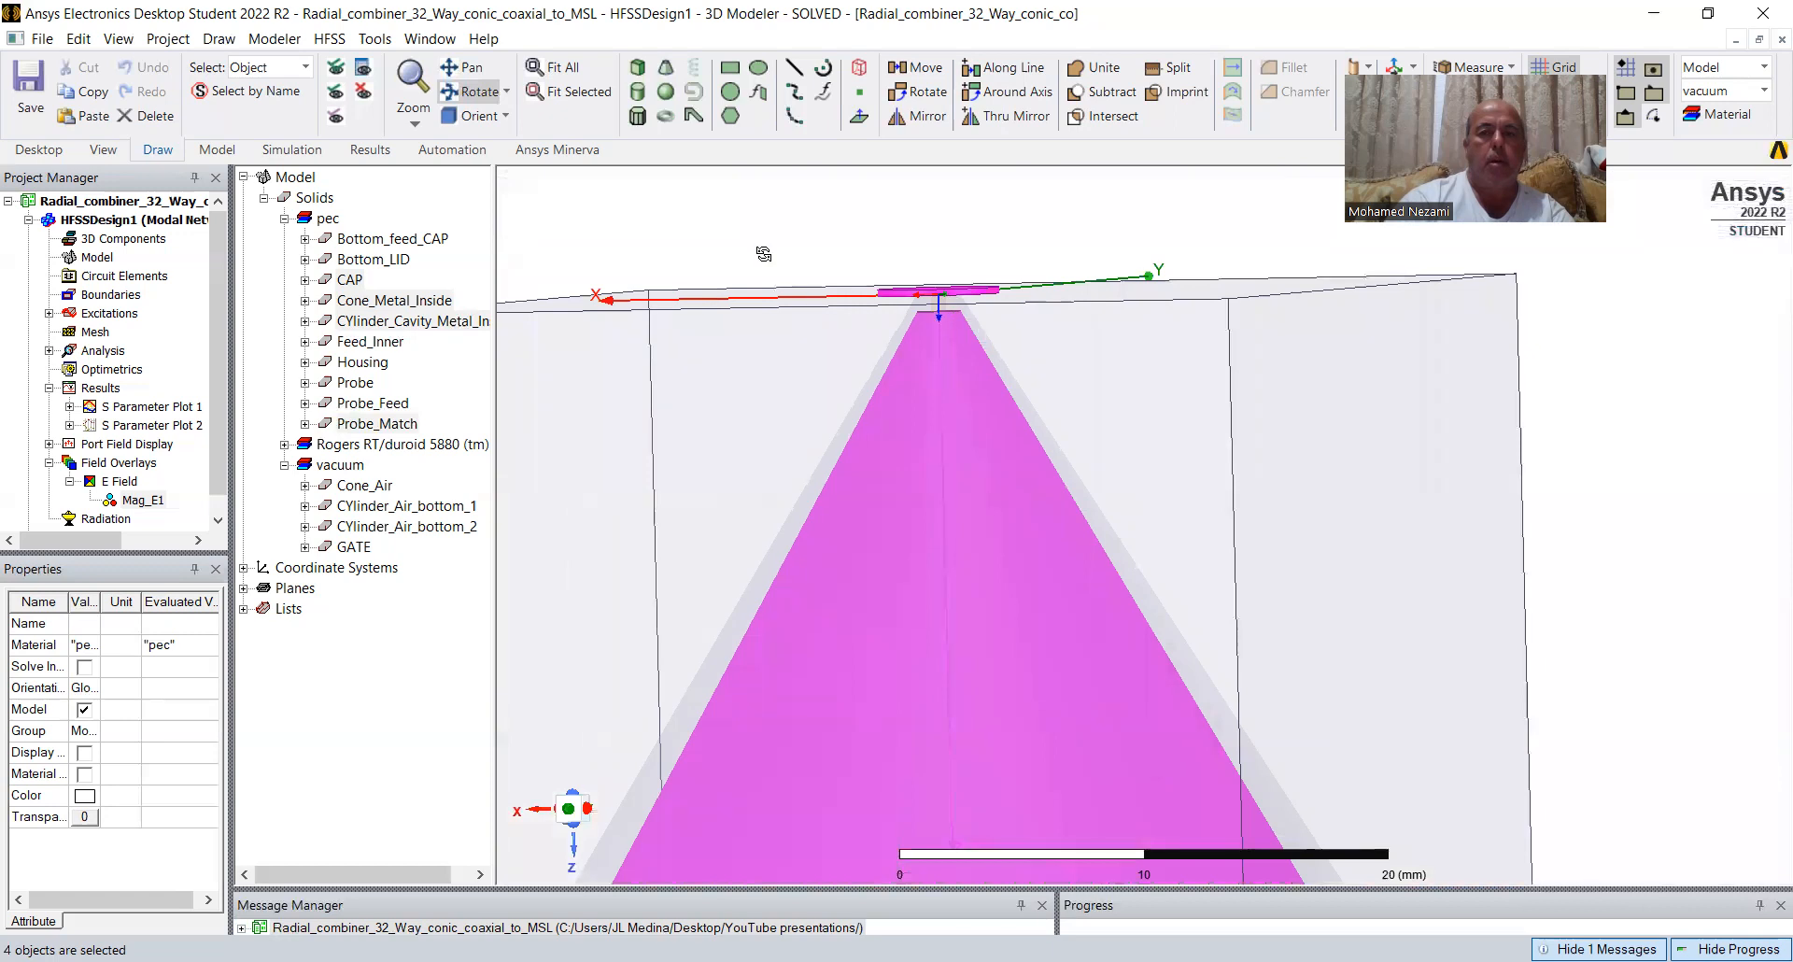
Highlight Feed_Inner, CYlinder_Cavity_Metal_Inside and Cone_Metal_Inside together to inspect them, and clear the selection.
{"action": "left_click", "coordinate": [366, 342]}
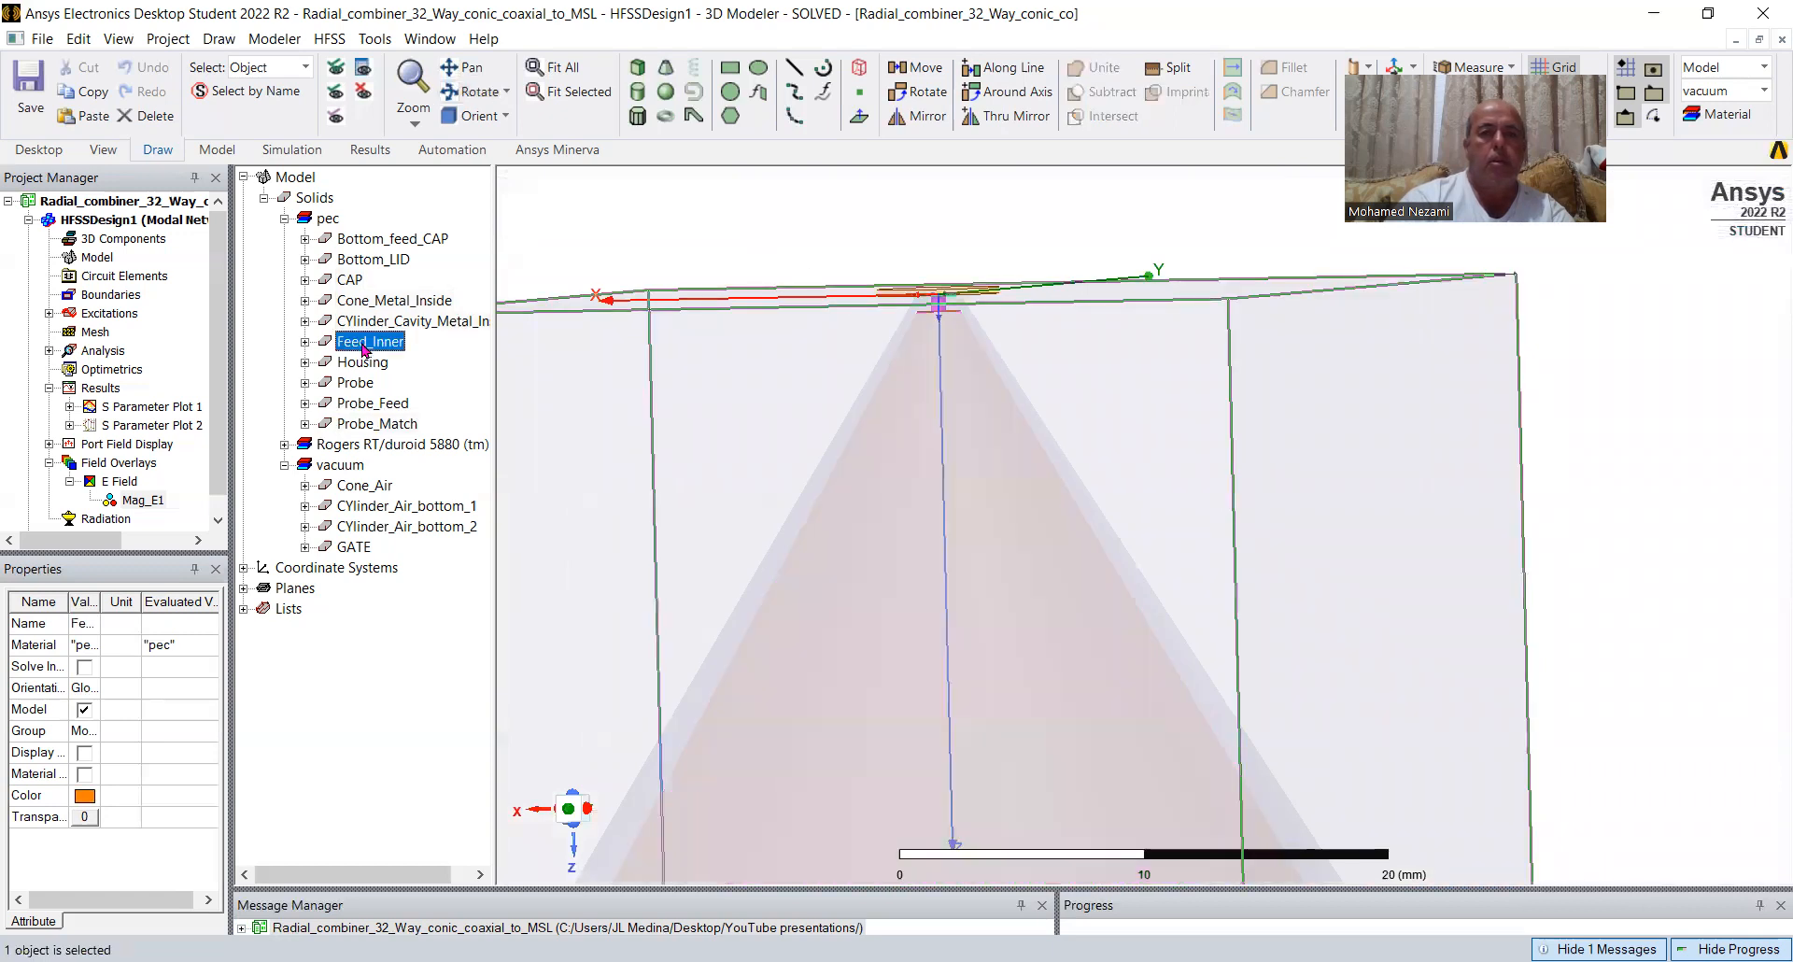
{"action": "left_click", "coordinate": [396, 321], "text": "ctrl"}
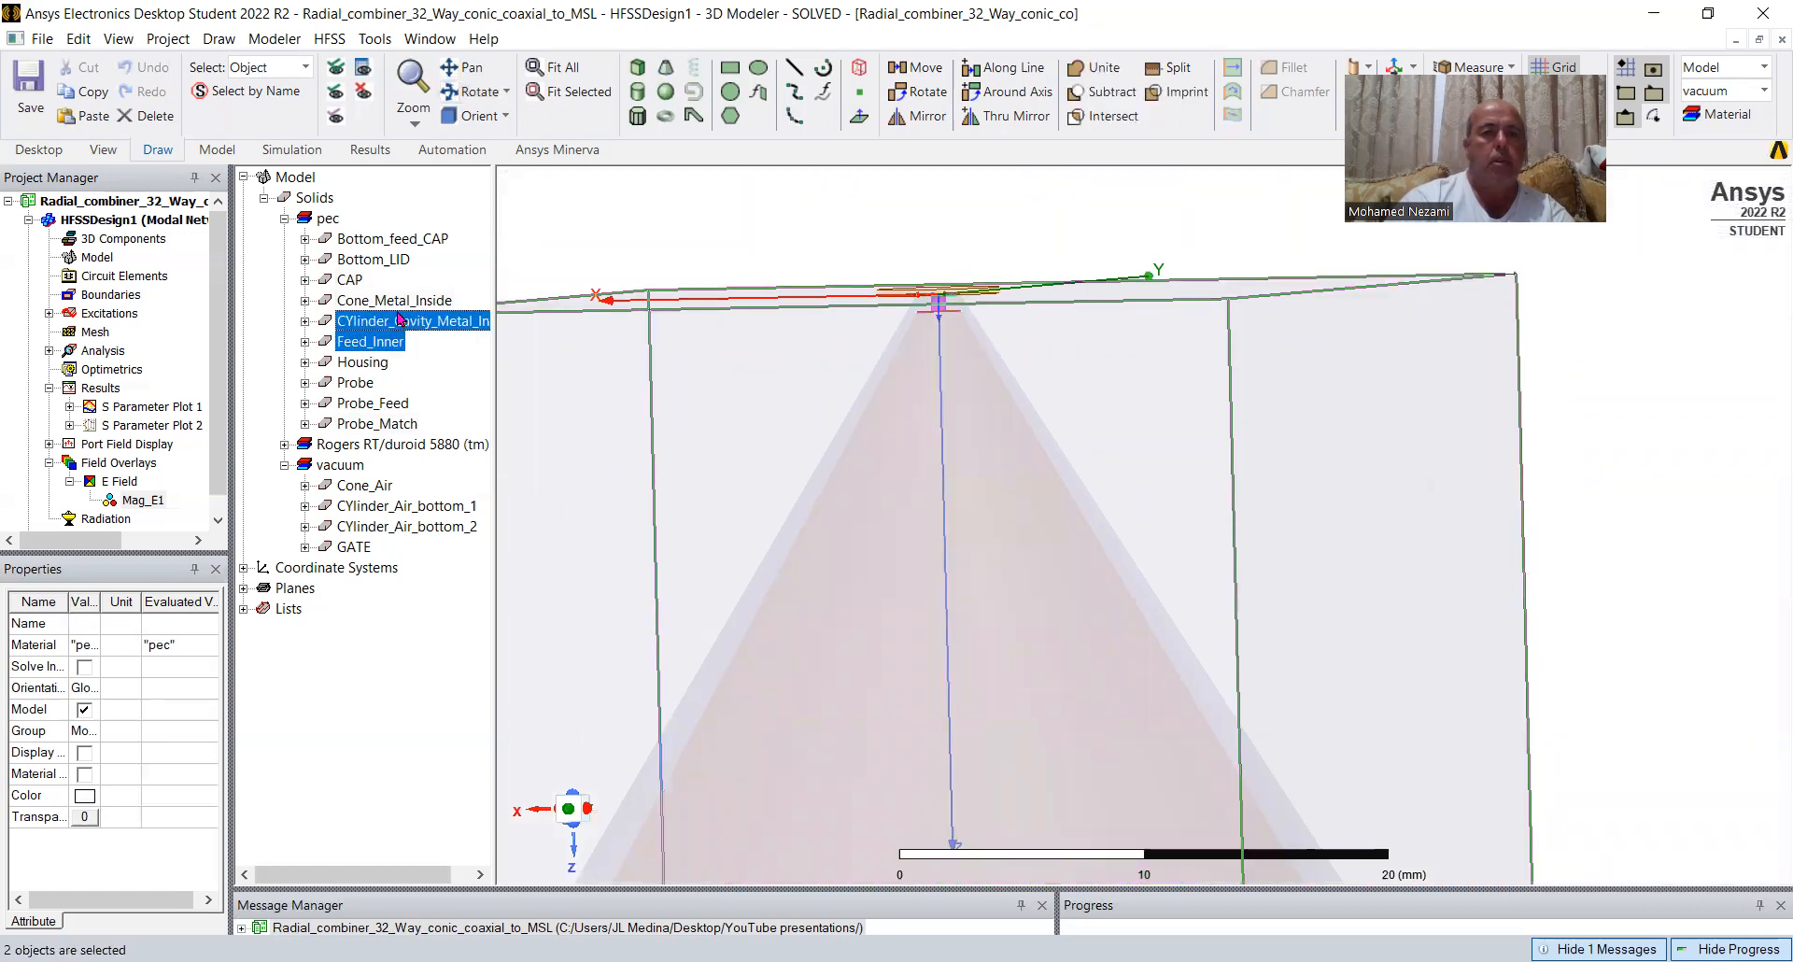
{"action": "left_click", "coordinate": [394, 302], "text": "ctrl"}
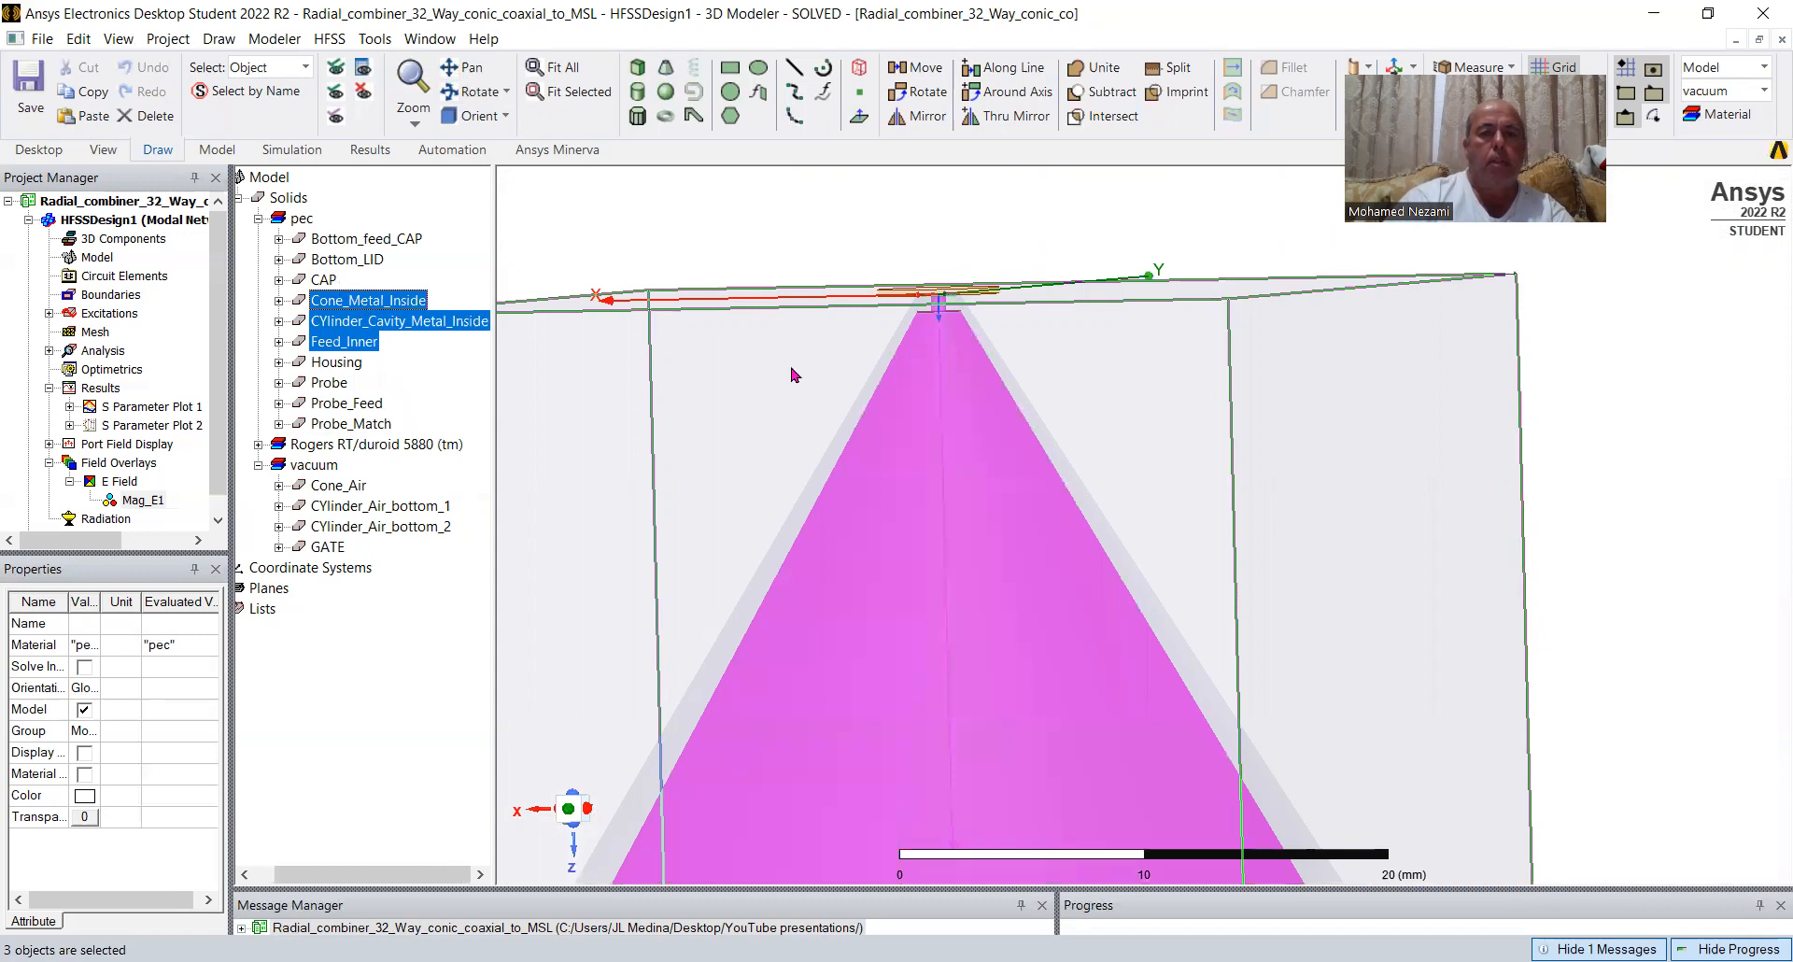
{"action": "left_click", "coordinate": [792, 370]}
{"action": "scroll", "coordinate": [797, 374], "scroll_direction": "down", "scroll_amount": 5}
{"action": "left_click", "coordinate": [1225, 370]}
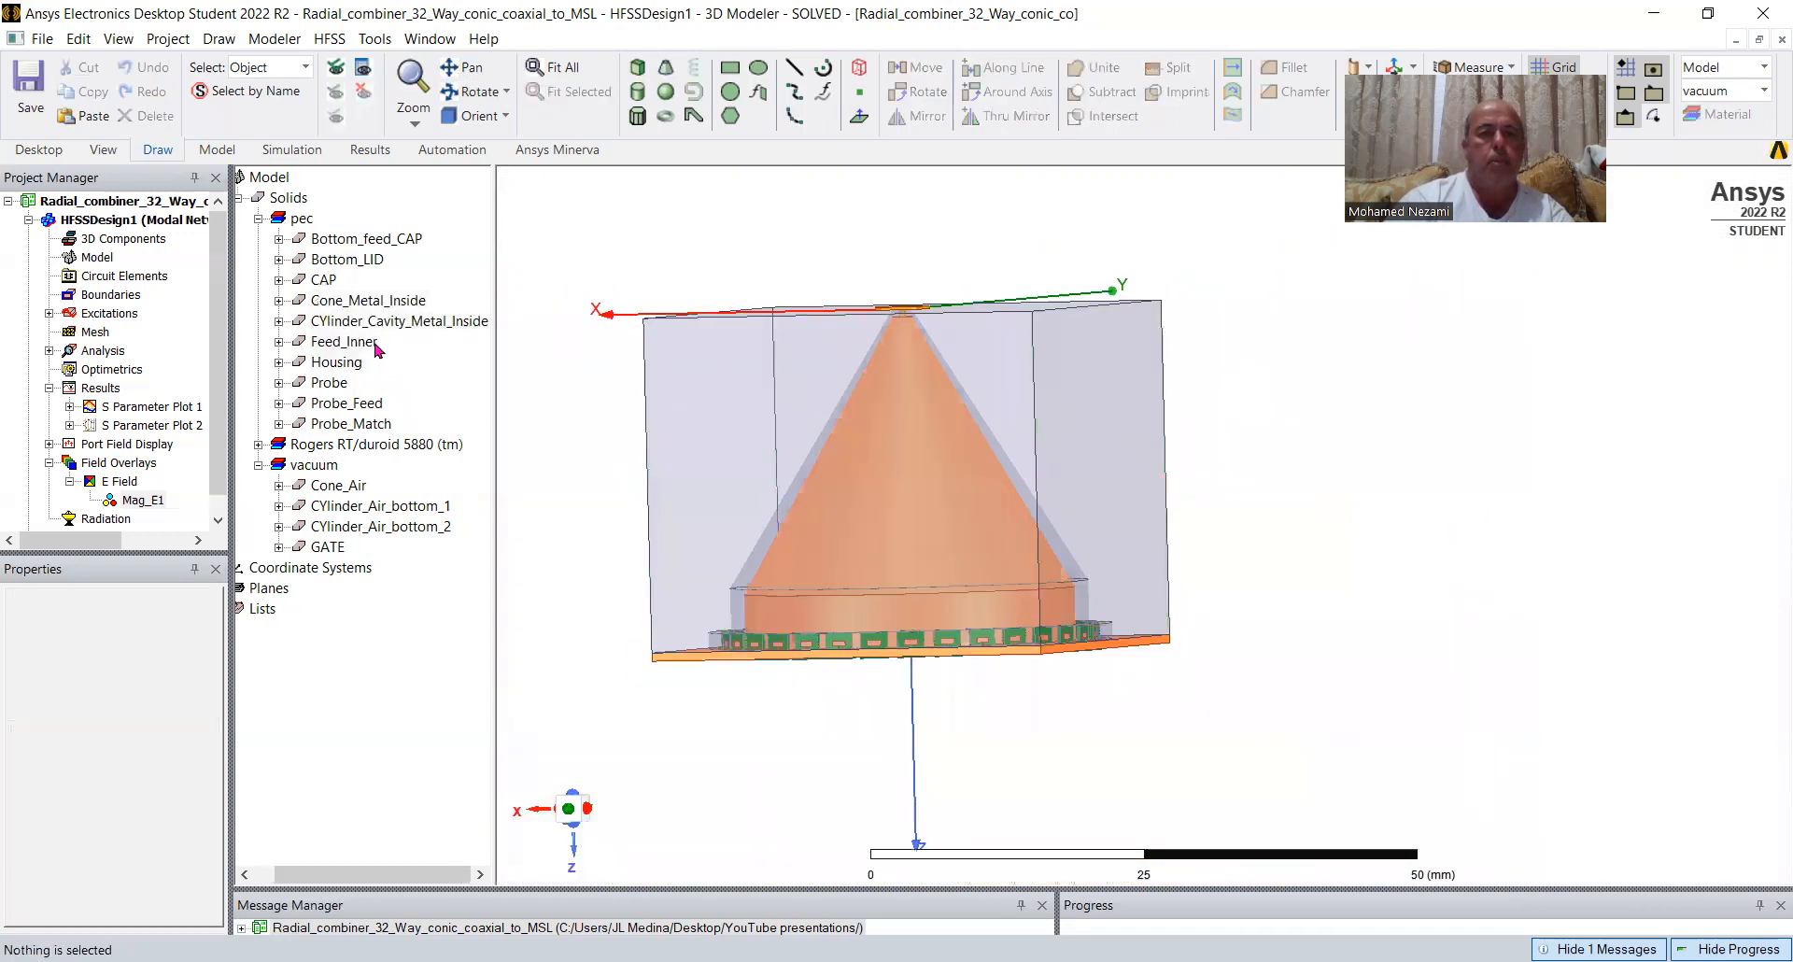
Highlight Feed_Inner, Cone_Metal_Inside and CYlinder_Cavity_Metal_Inside again and inspect up close where the feed meets the cone's apex.
{"action": "left_click", "coordinate": [344, 342]}
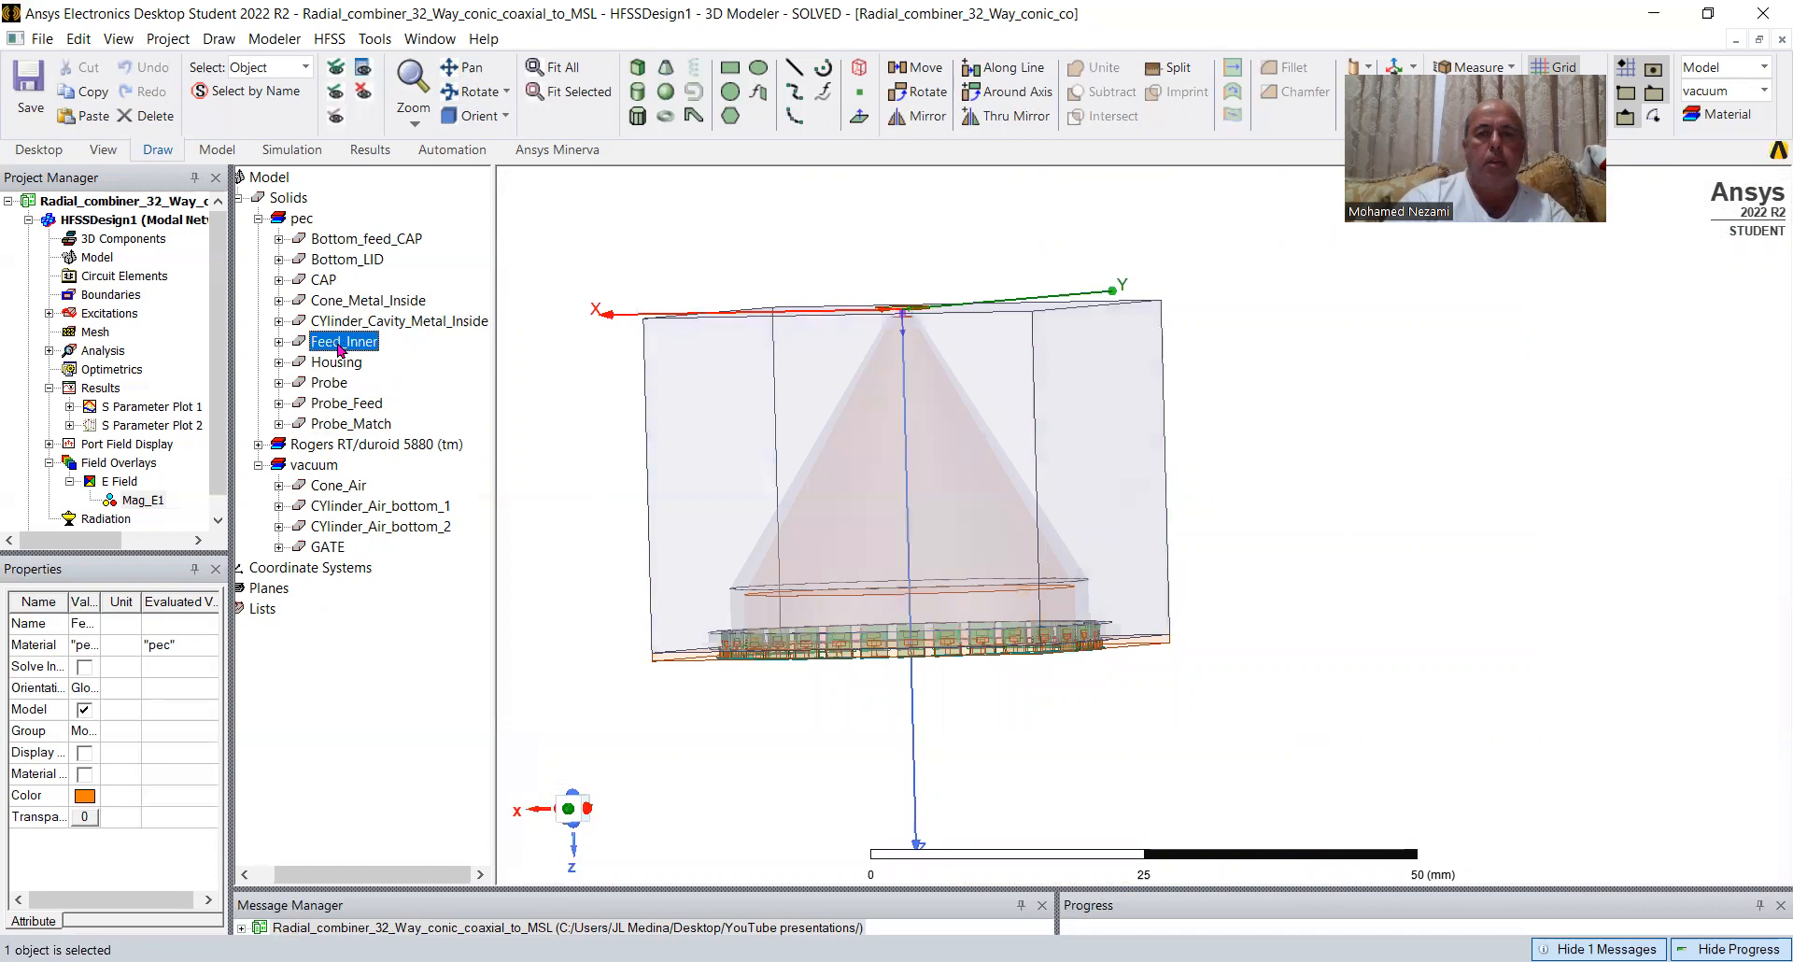
{"action": "left_click", "coordinate": [337, 301], "text": "ctrl"}
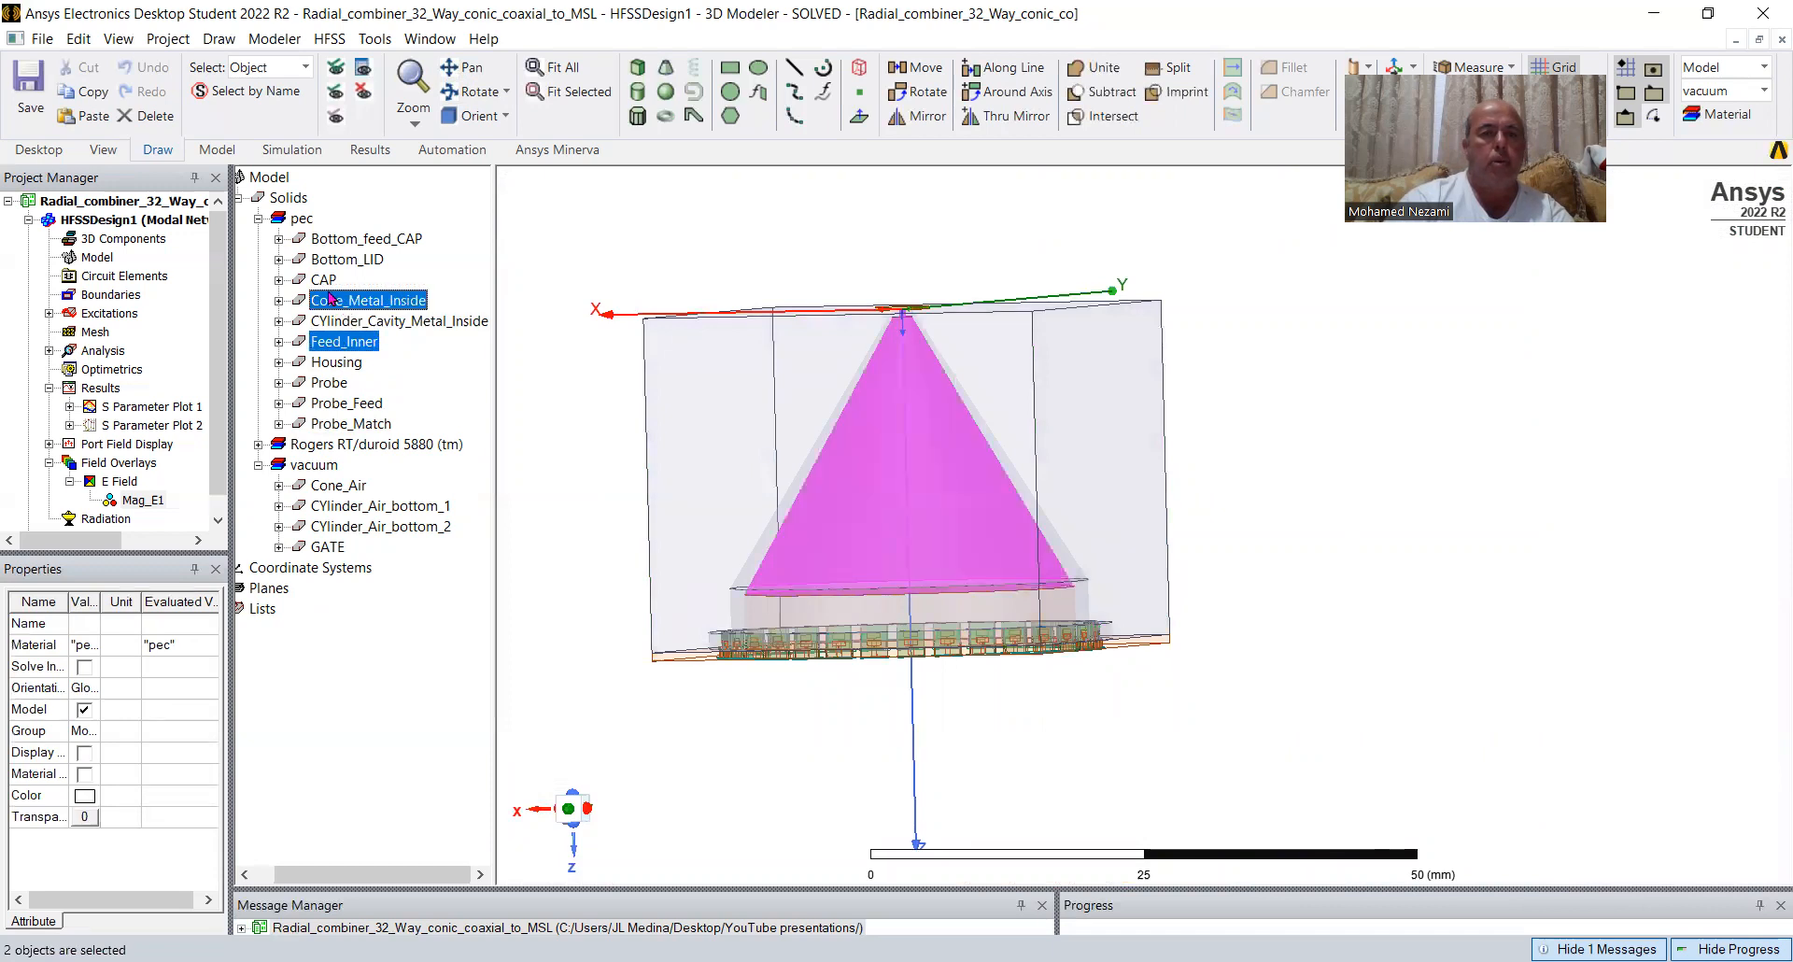
{"action": "left_click", "coordinate": [351, 321], "text": "ctrl"}
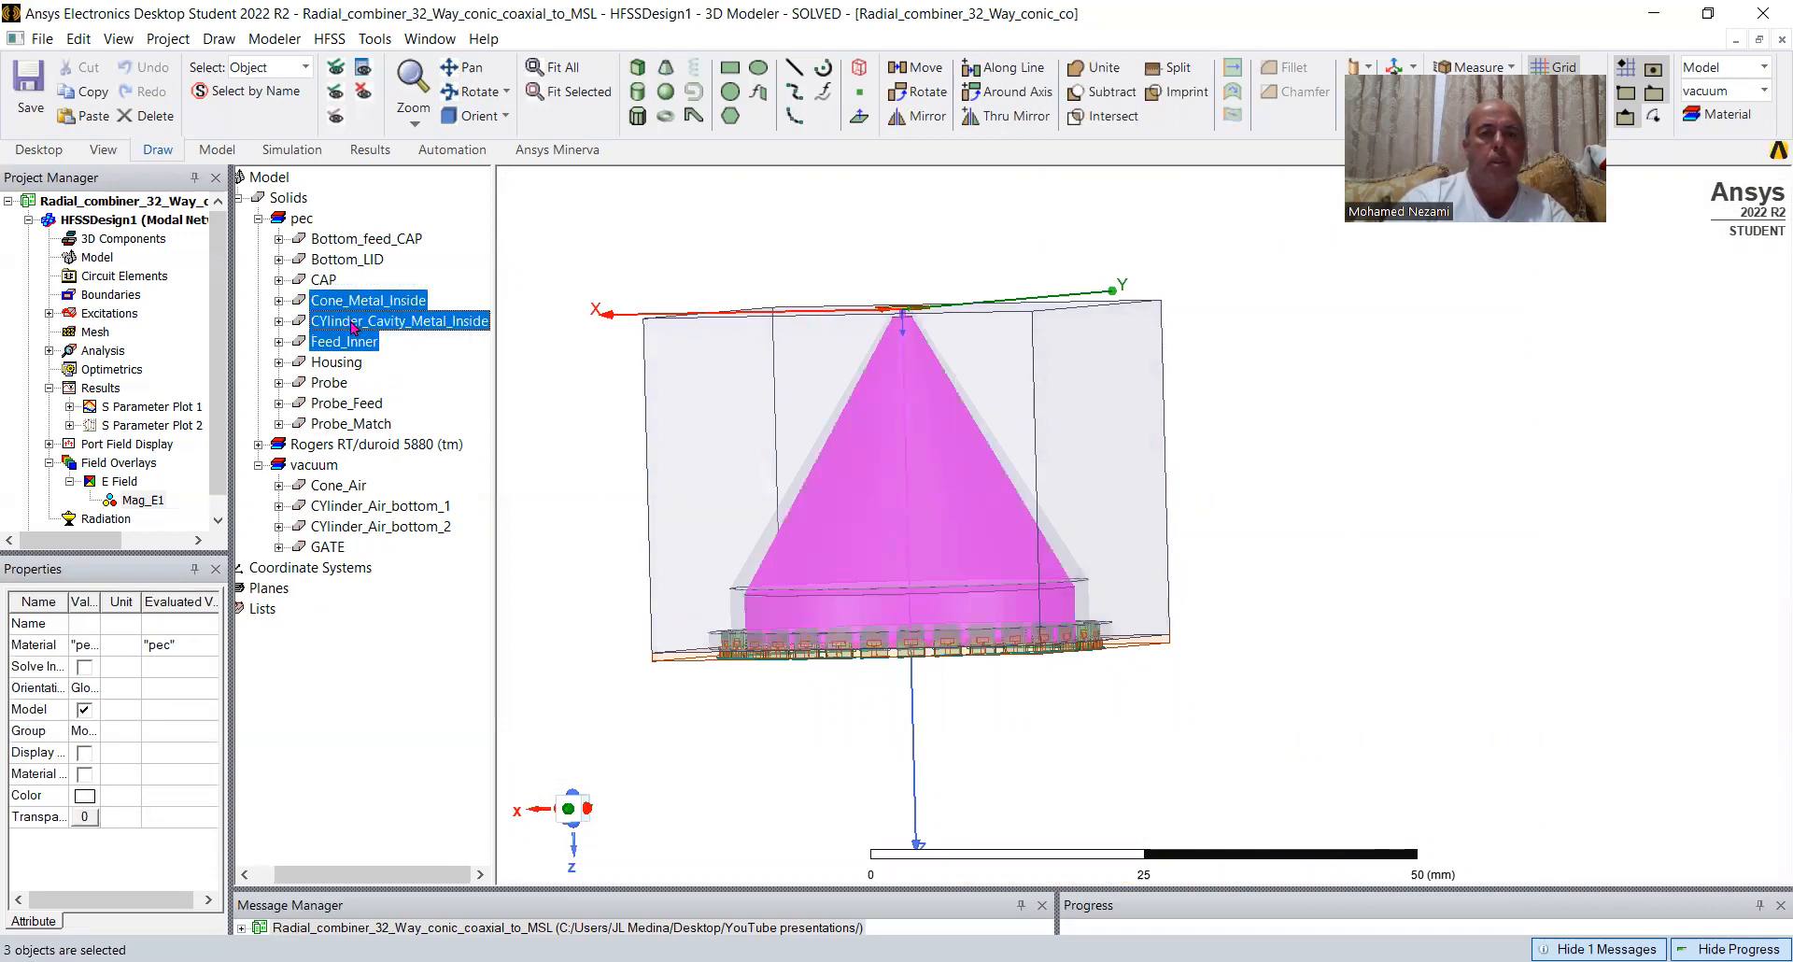
{"action": "left_click", "coordinate": [474, 92]}
{"action": "left_click_drag", "start_coordinate": [958, 519], "coordinate": [949, 388]}
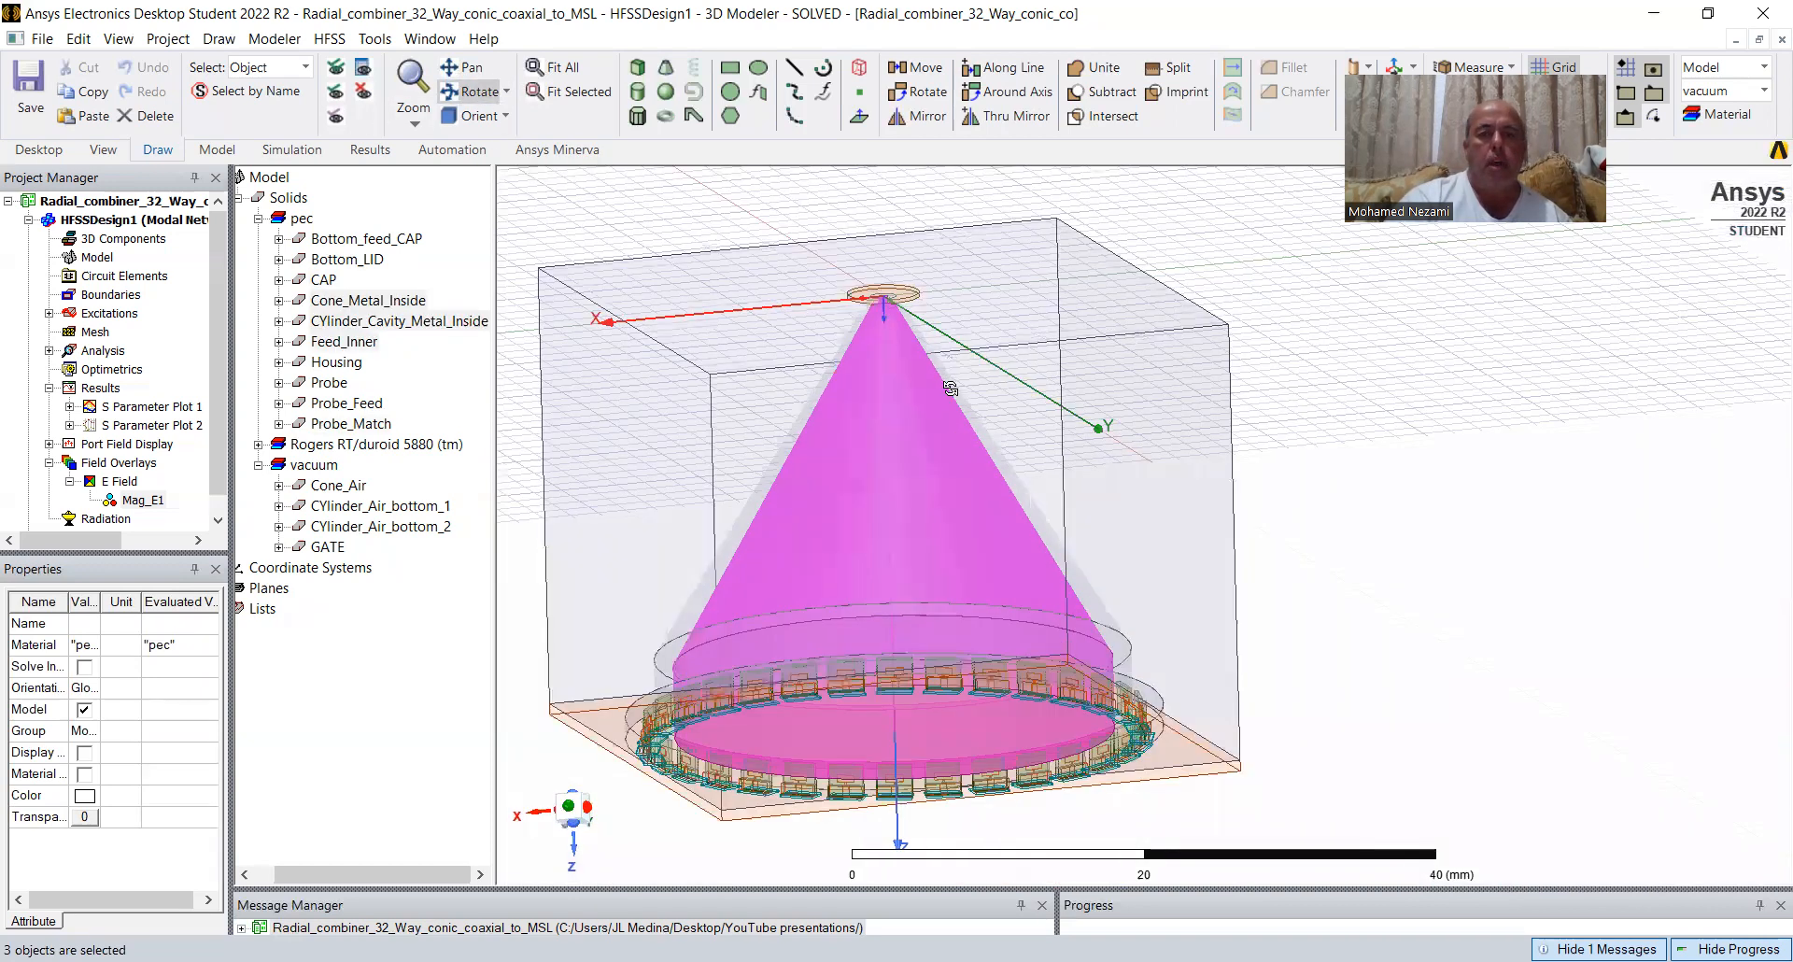
{"action": "scroll", "coordinate": [886, 320], "scroll_direction": "up", "scroll_amount": 3}
{"action": "mouse_move", "coordinate": [877, 324]}
{"action": "left_mouse_down"}
{"action": "mouse_move", "coordinate": [845, 328]}
{"action": "mouse_move", "coordinate": [867, 324]}
{"action": "left_mouse_up"}
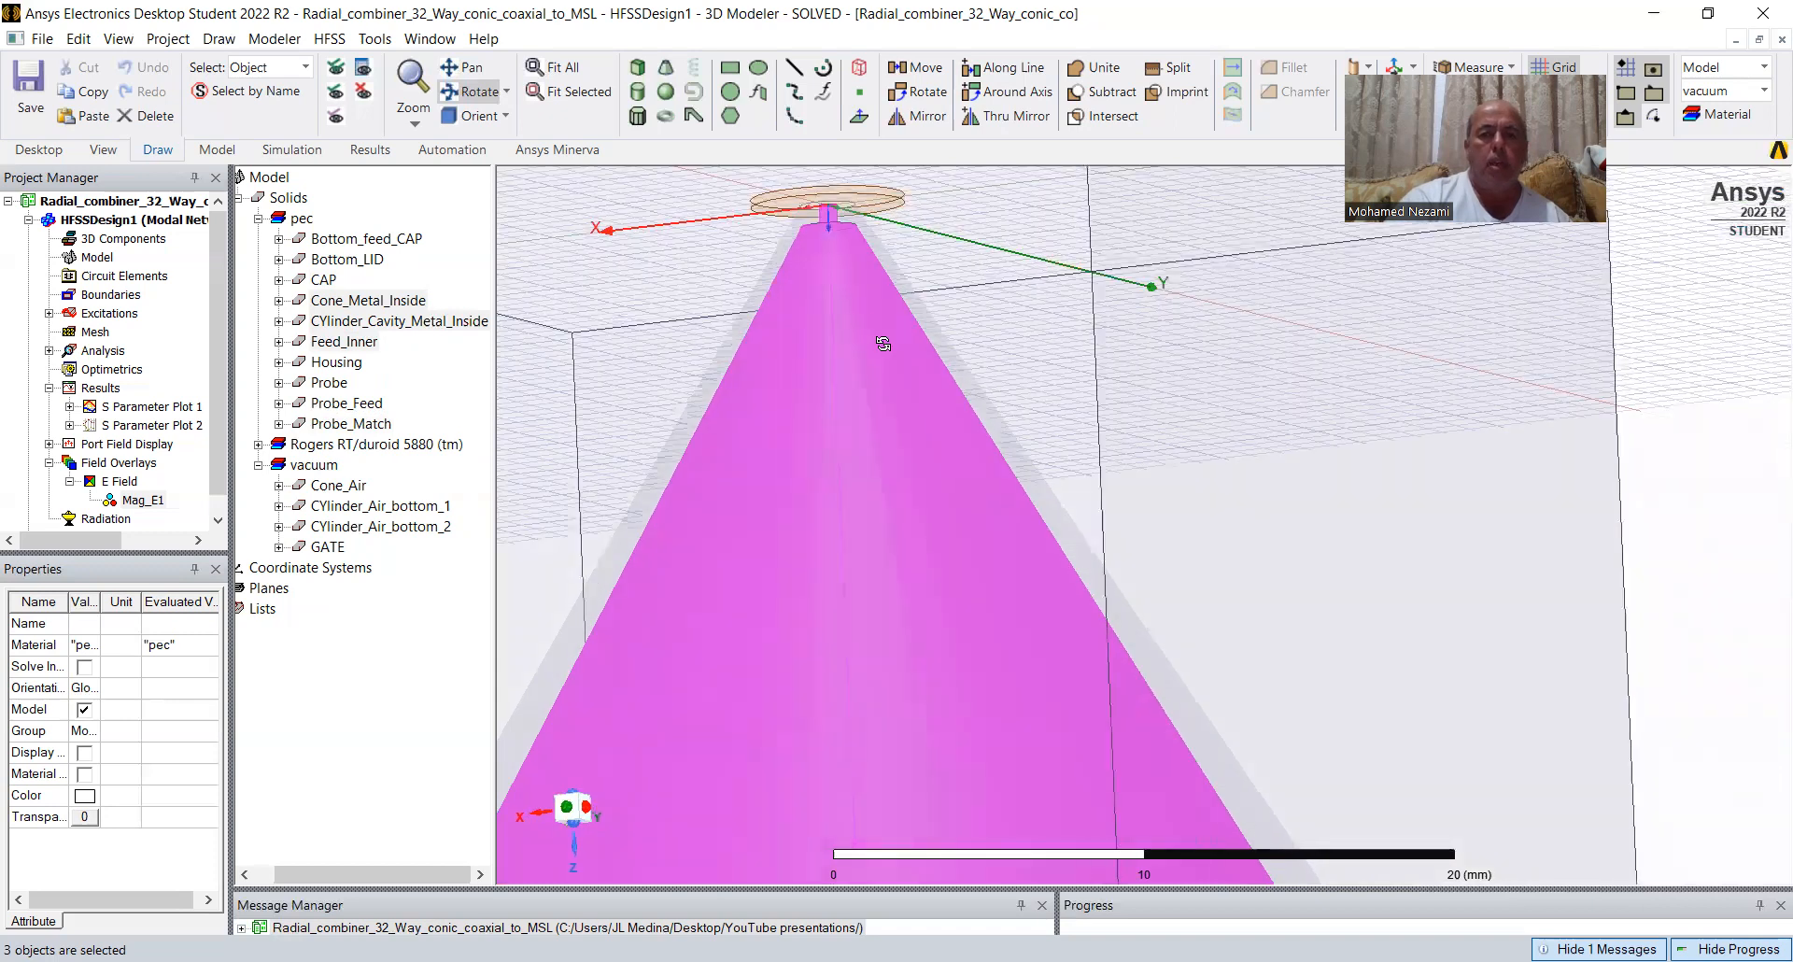
Review the full highlighted inner conductor inside the housing, from the apex down to the cylinder, at an angle and side-on.
{"action": "scroll", "coordinate": [873, 362], "scroll_direction": "down", "scroll_amount": 3}
{"action": "left_click_drag", "start_coordinate": [875, 527], "coordinate": [843, 495]}
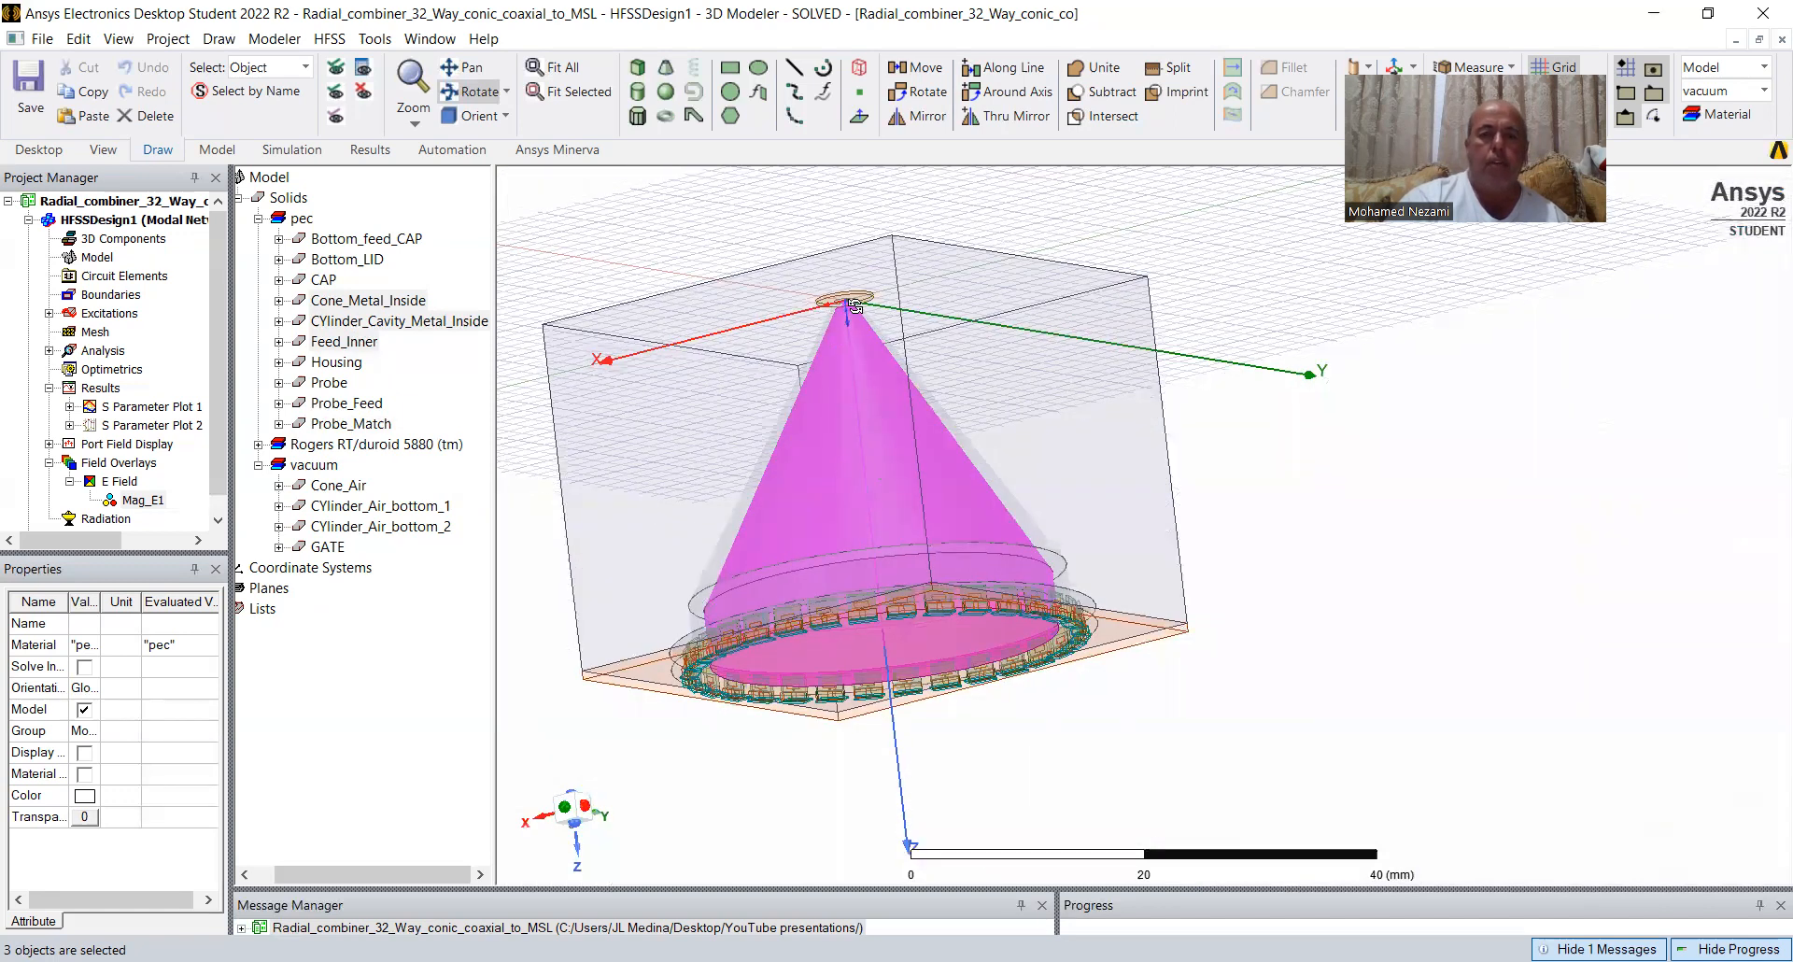
{"action": "left_click_drag", "start_coordinate": [855, 585], "coordinate": [853, 603]}
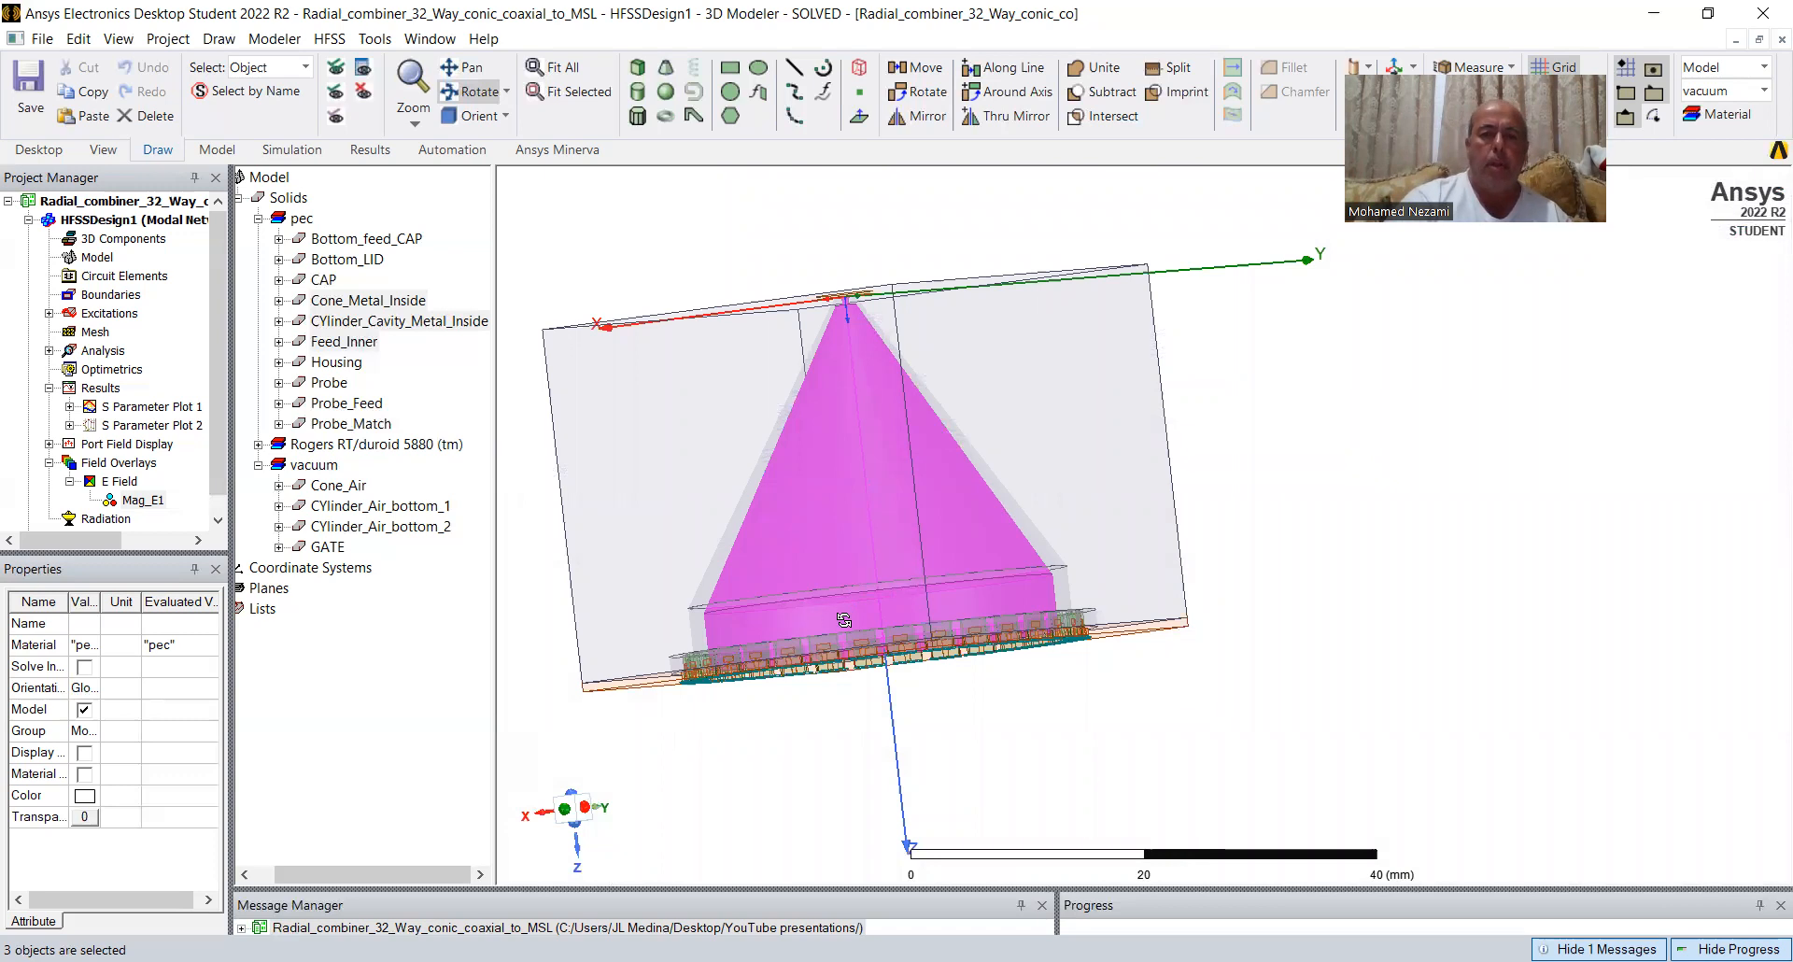
{"action": "scroll", "coordinate": [937, 568], "scroll_direction": "down", "scroll_amount": 3}
Inspect the probe ring around the highlighted cylinder from several angles, and clear the selection with the whole combiner in view.
{"action": "scroll", "coordinate": [760, 685], "scroll_direction": "up", "scroll_amount": 5}
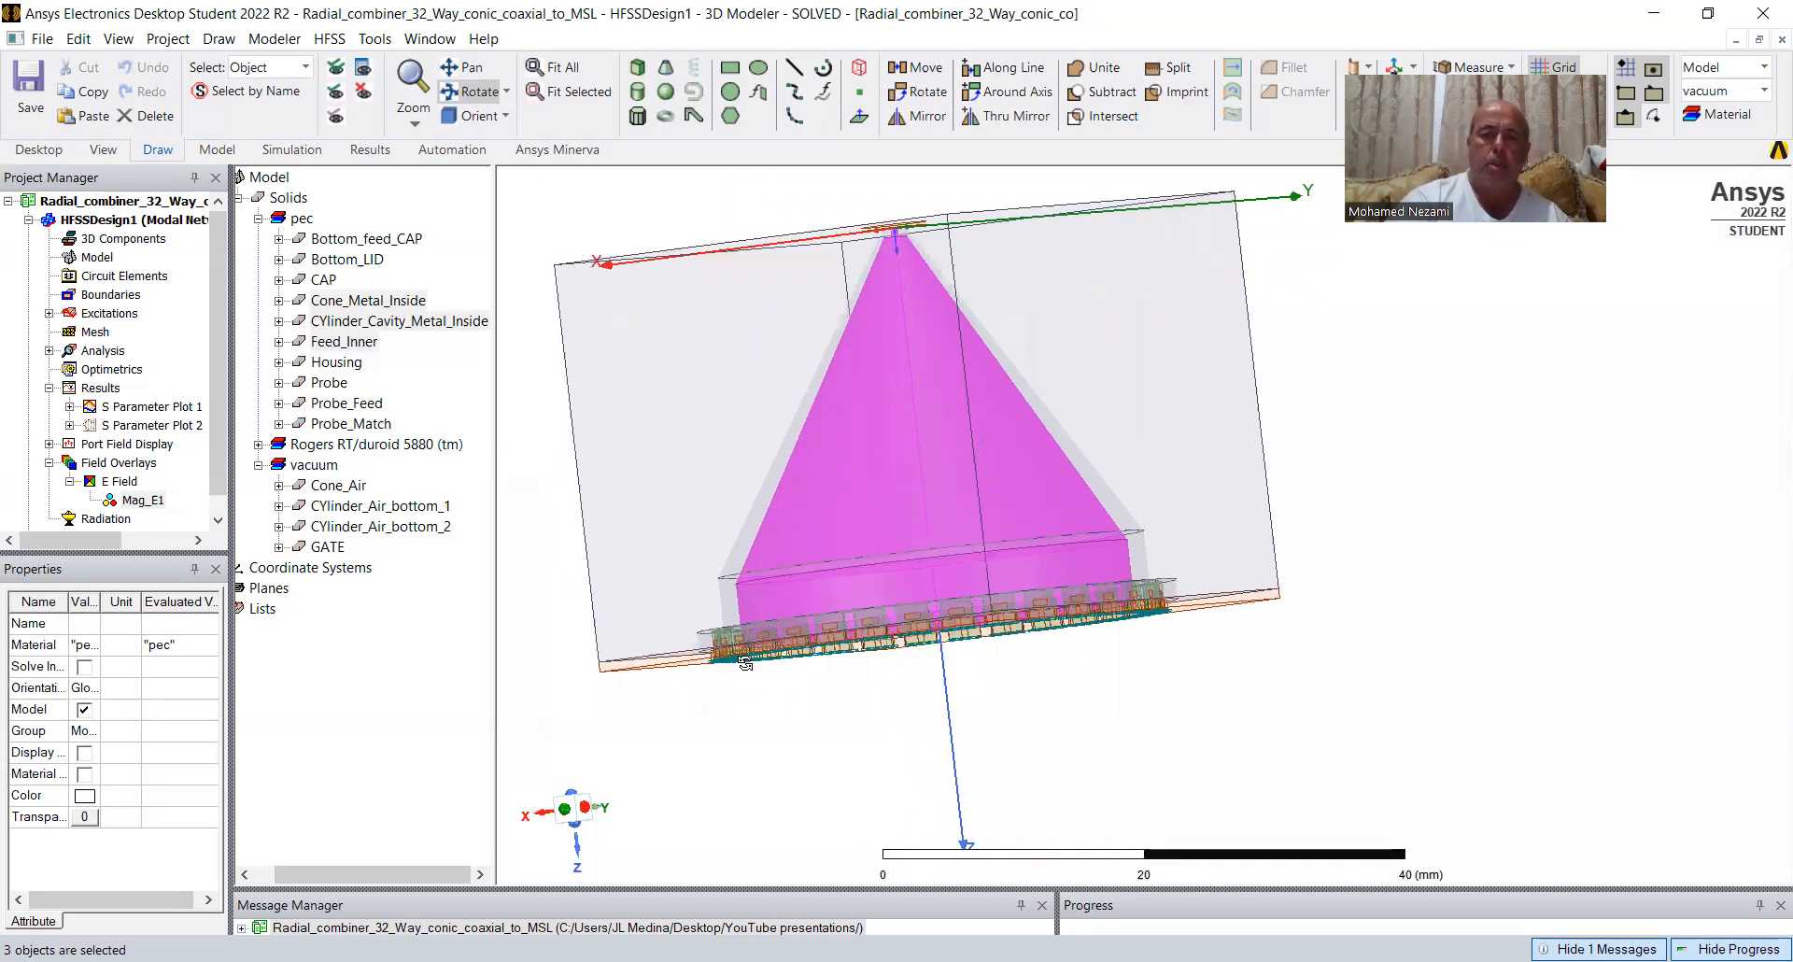
{"action": "scroll", "coordinate": [745, 663], "scroll_direction": "up", "scroll_amount": 5}
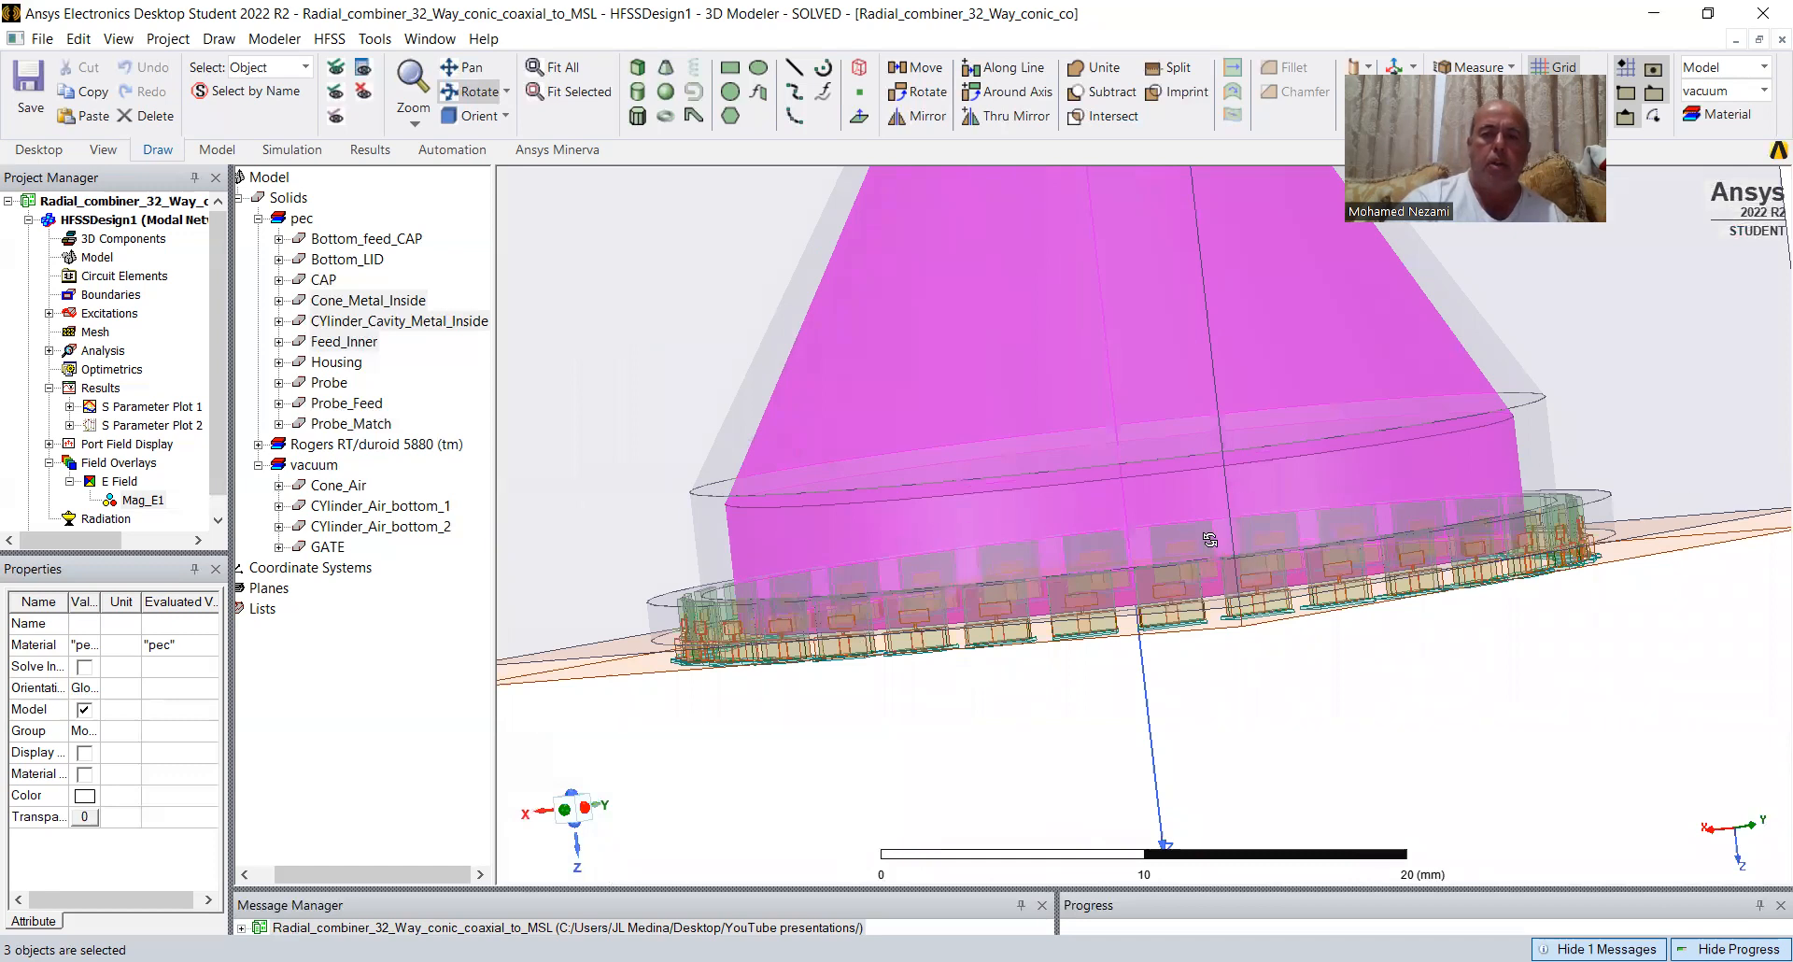
{"action": "left_click_drag", "start_coordinate": [1123, 533], "coordinate": [1299, 580]}
{"action": "left_click_drag", "start_coordinate": [1164, 677], "coordinate": [876, 646]}
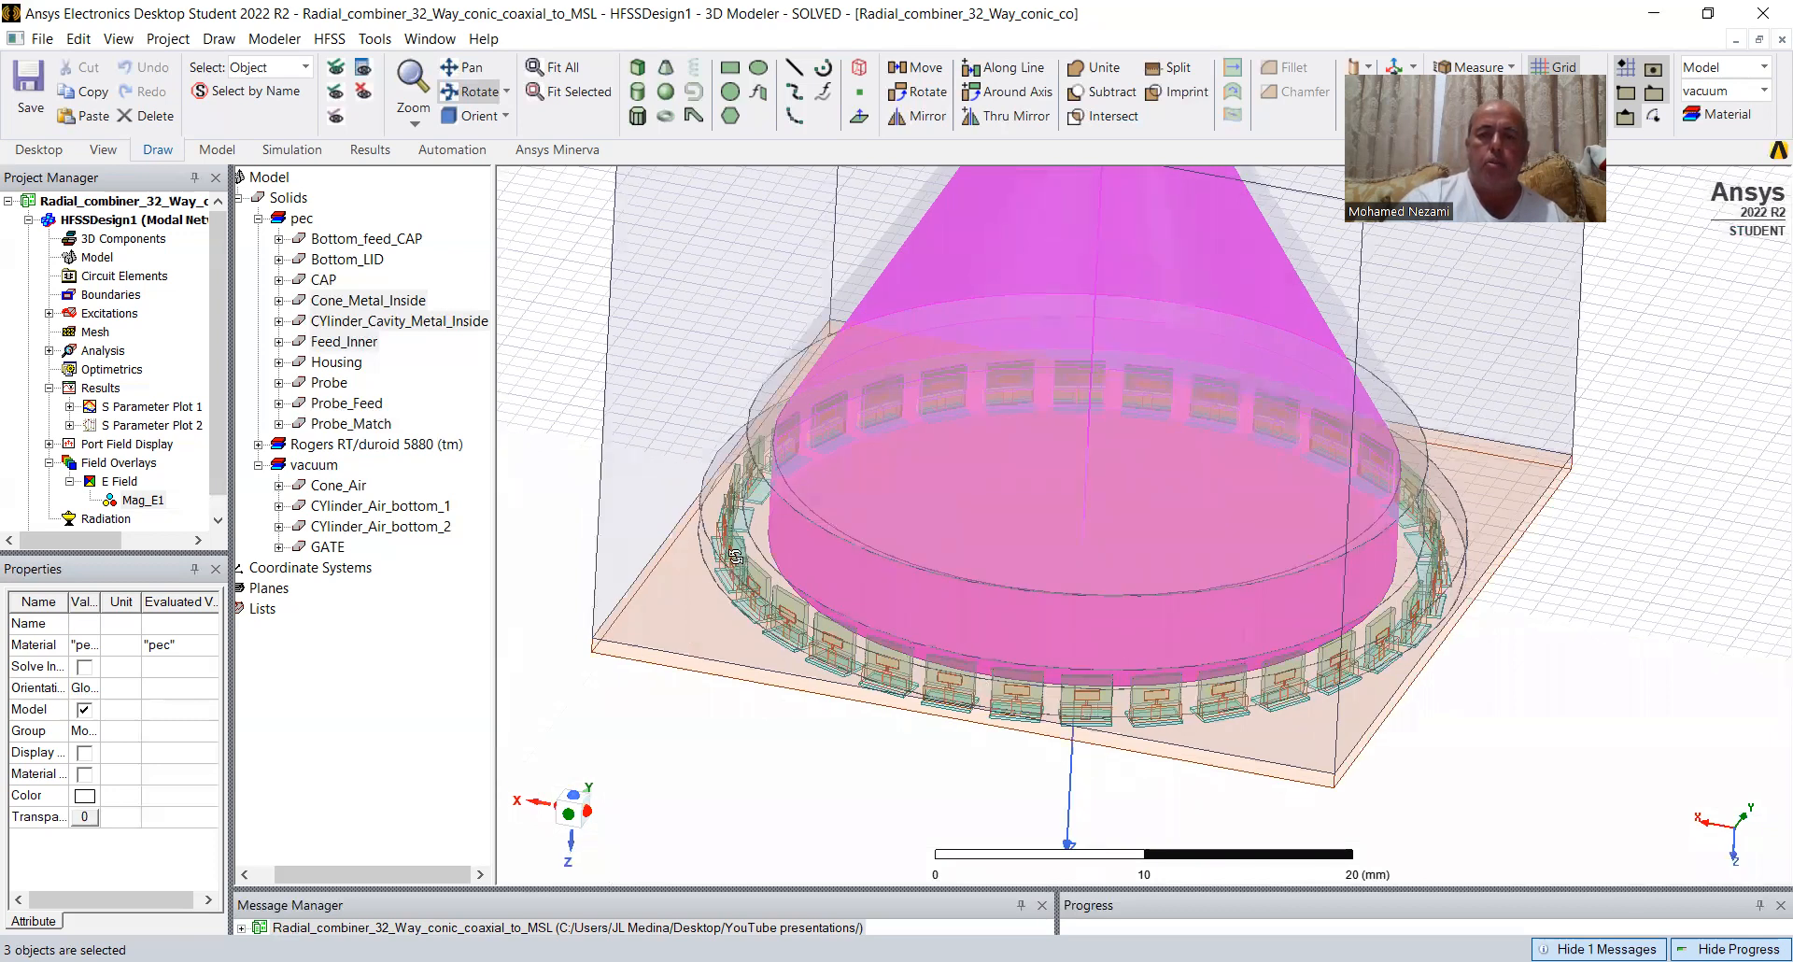
{"action": "left_click_drag", "start_coordinate": [754, 589], "coordinate": [774, 701]}
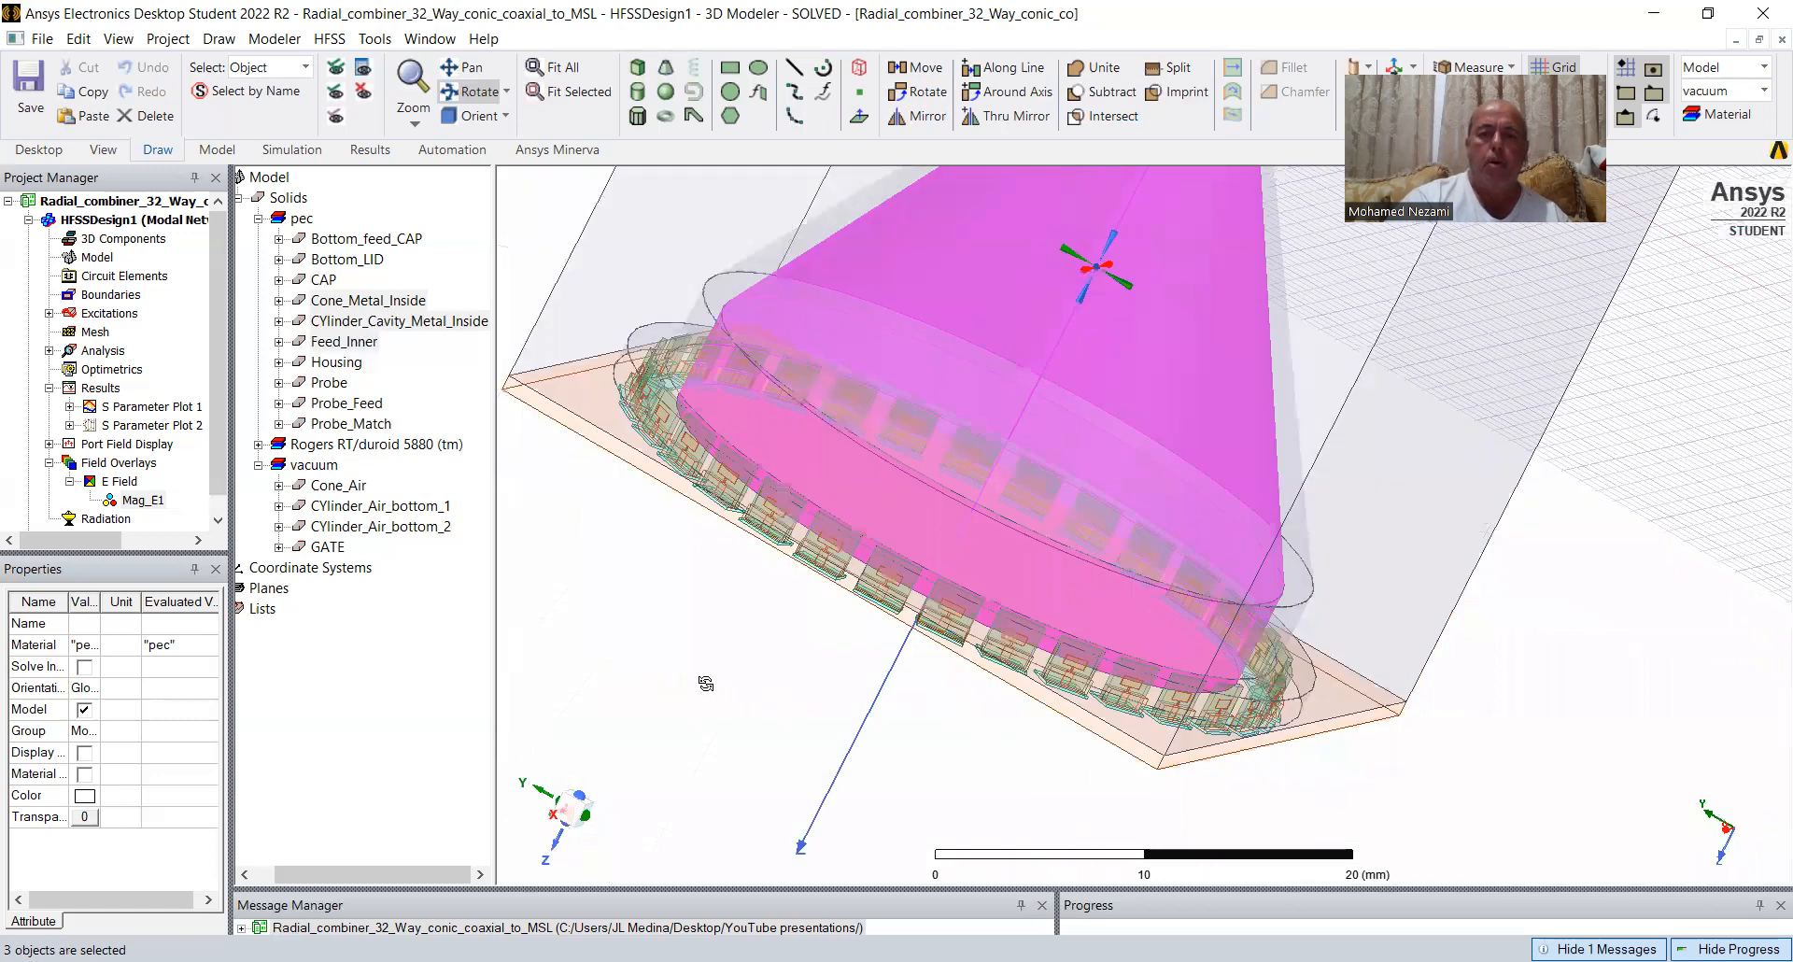
{"action": "right_click", "coordinate": [706, 683]}
{"action": "left_click", "coordinate": [801, 50]}
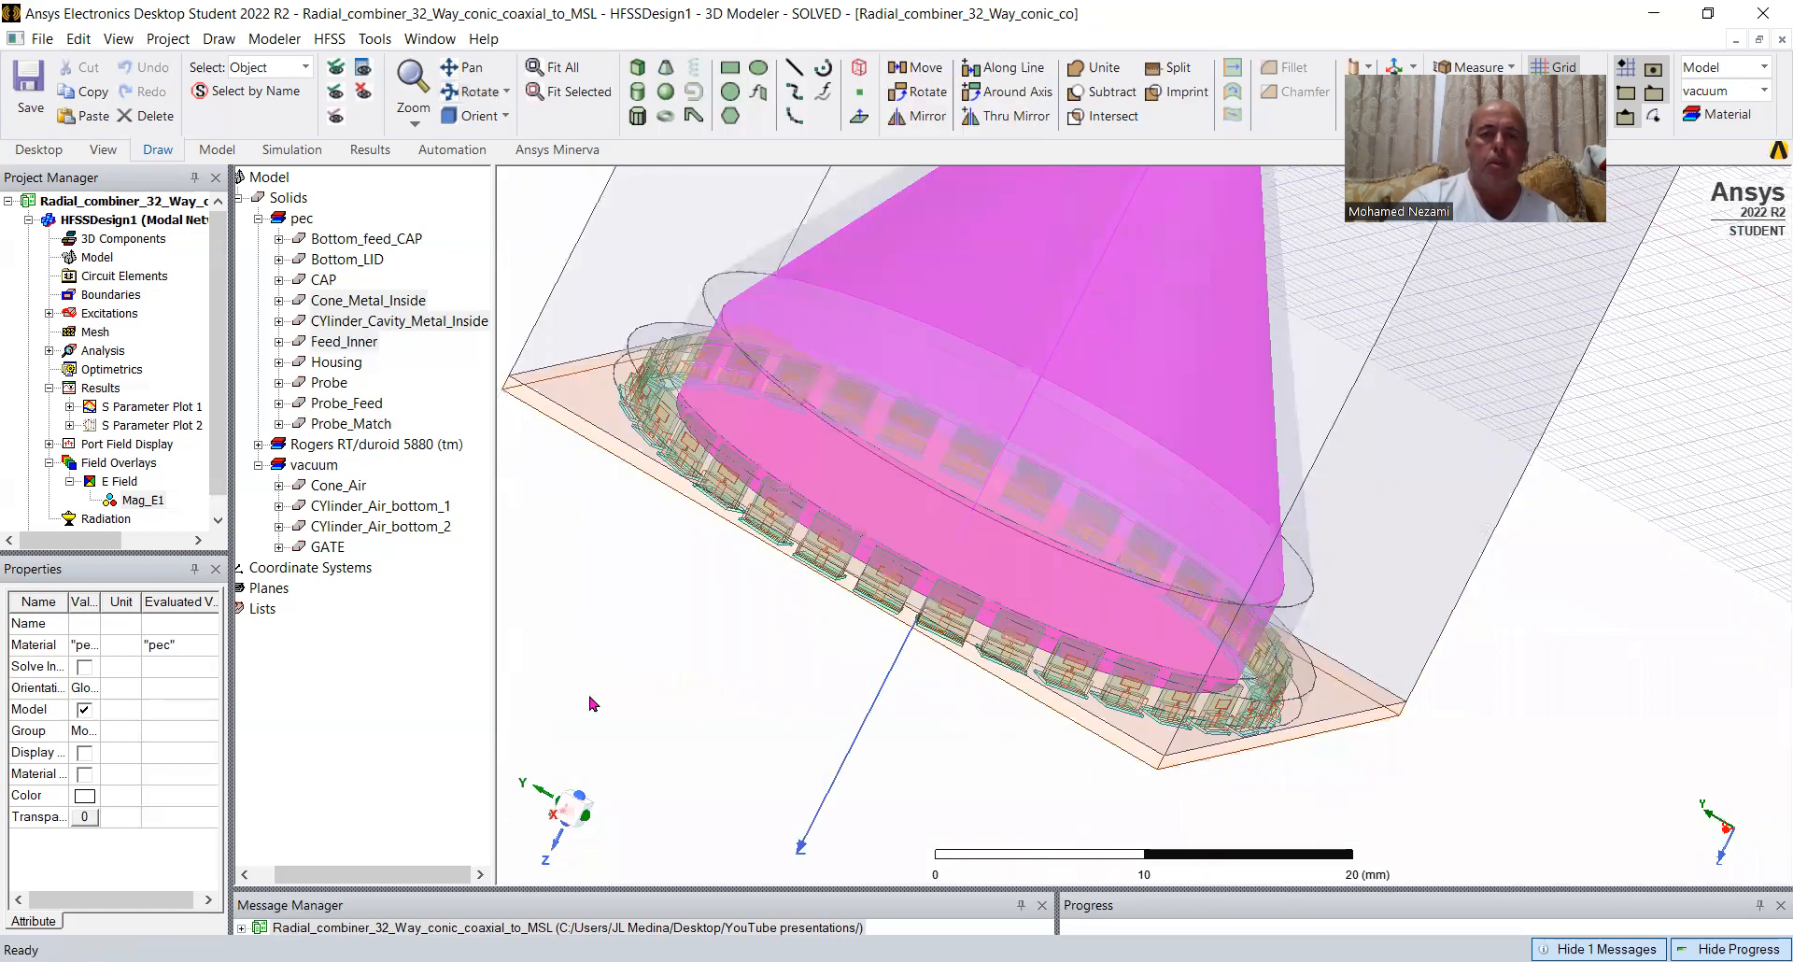
{"action": "left_click", "coordinate": [739, 677]}
{"action": "scroll", "coordinate": [719, 710], "scroll_direction": "down", "scroll_amount": 4}
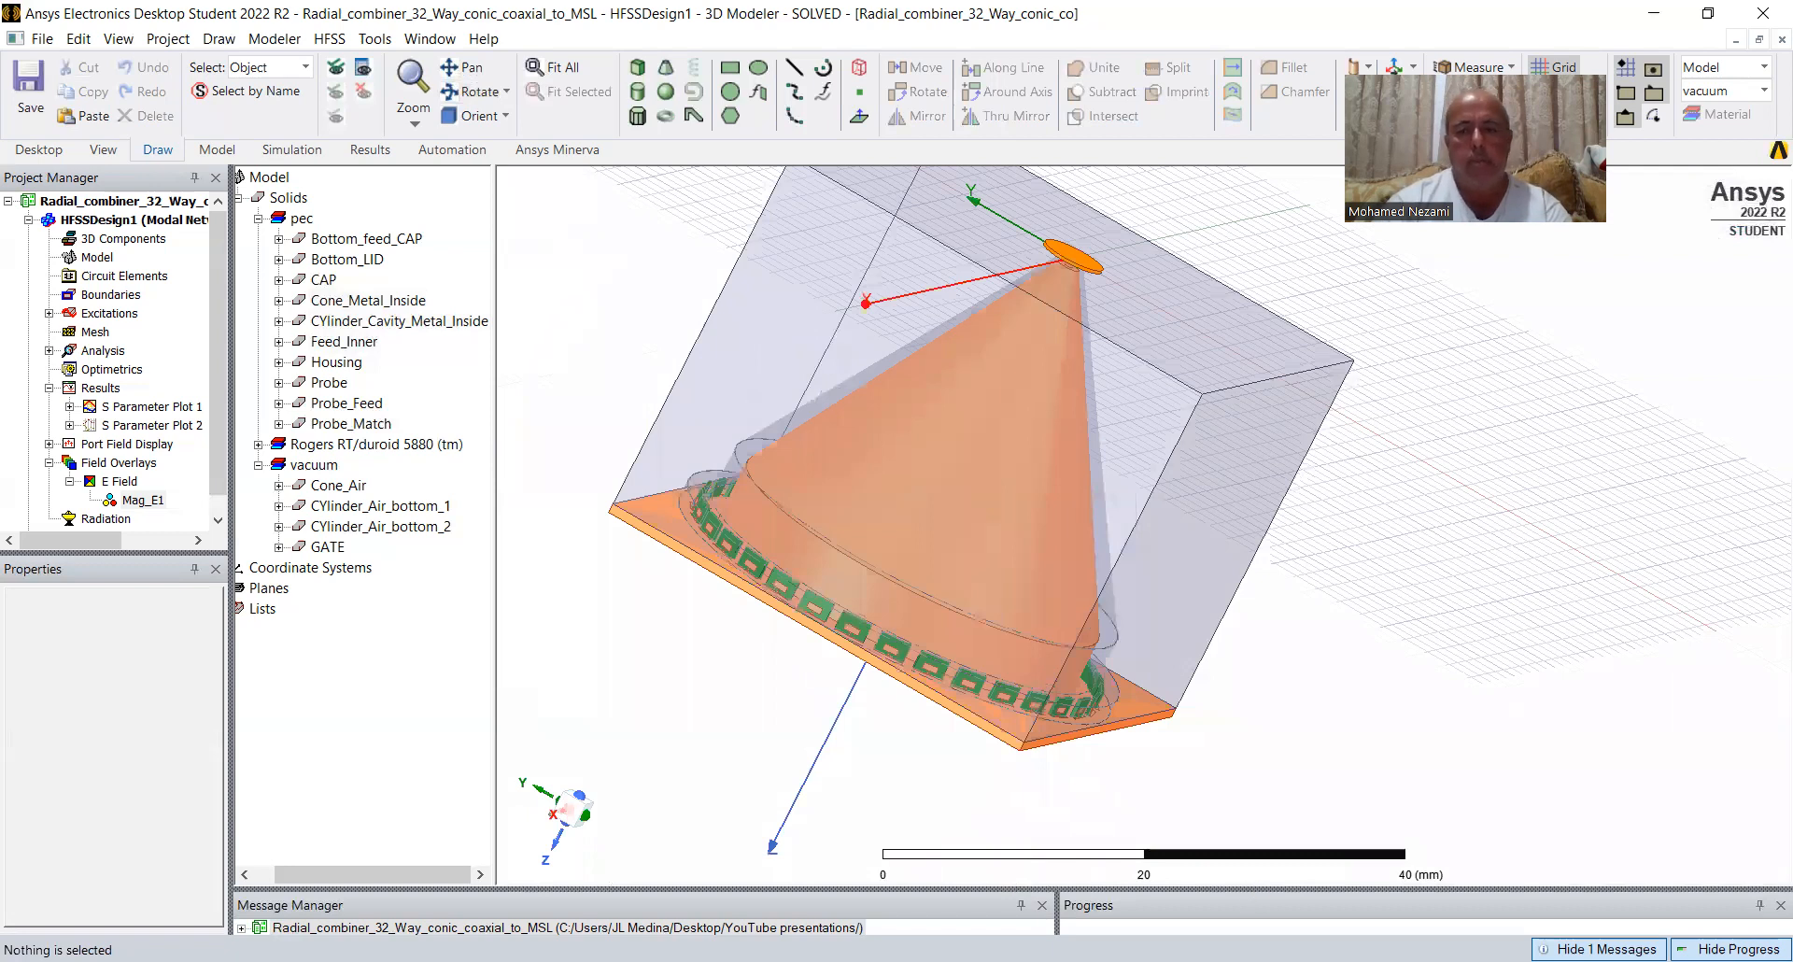
Switch to SoftMaker Presentations, start the slide show and advance to the slide with the coaxial inner and outer conductor diagrams.
{"action": "key", "text": "alt+Tab"}
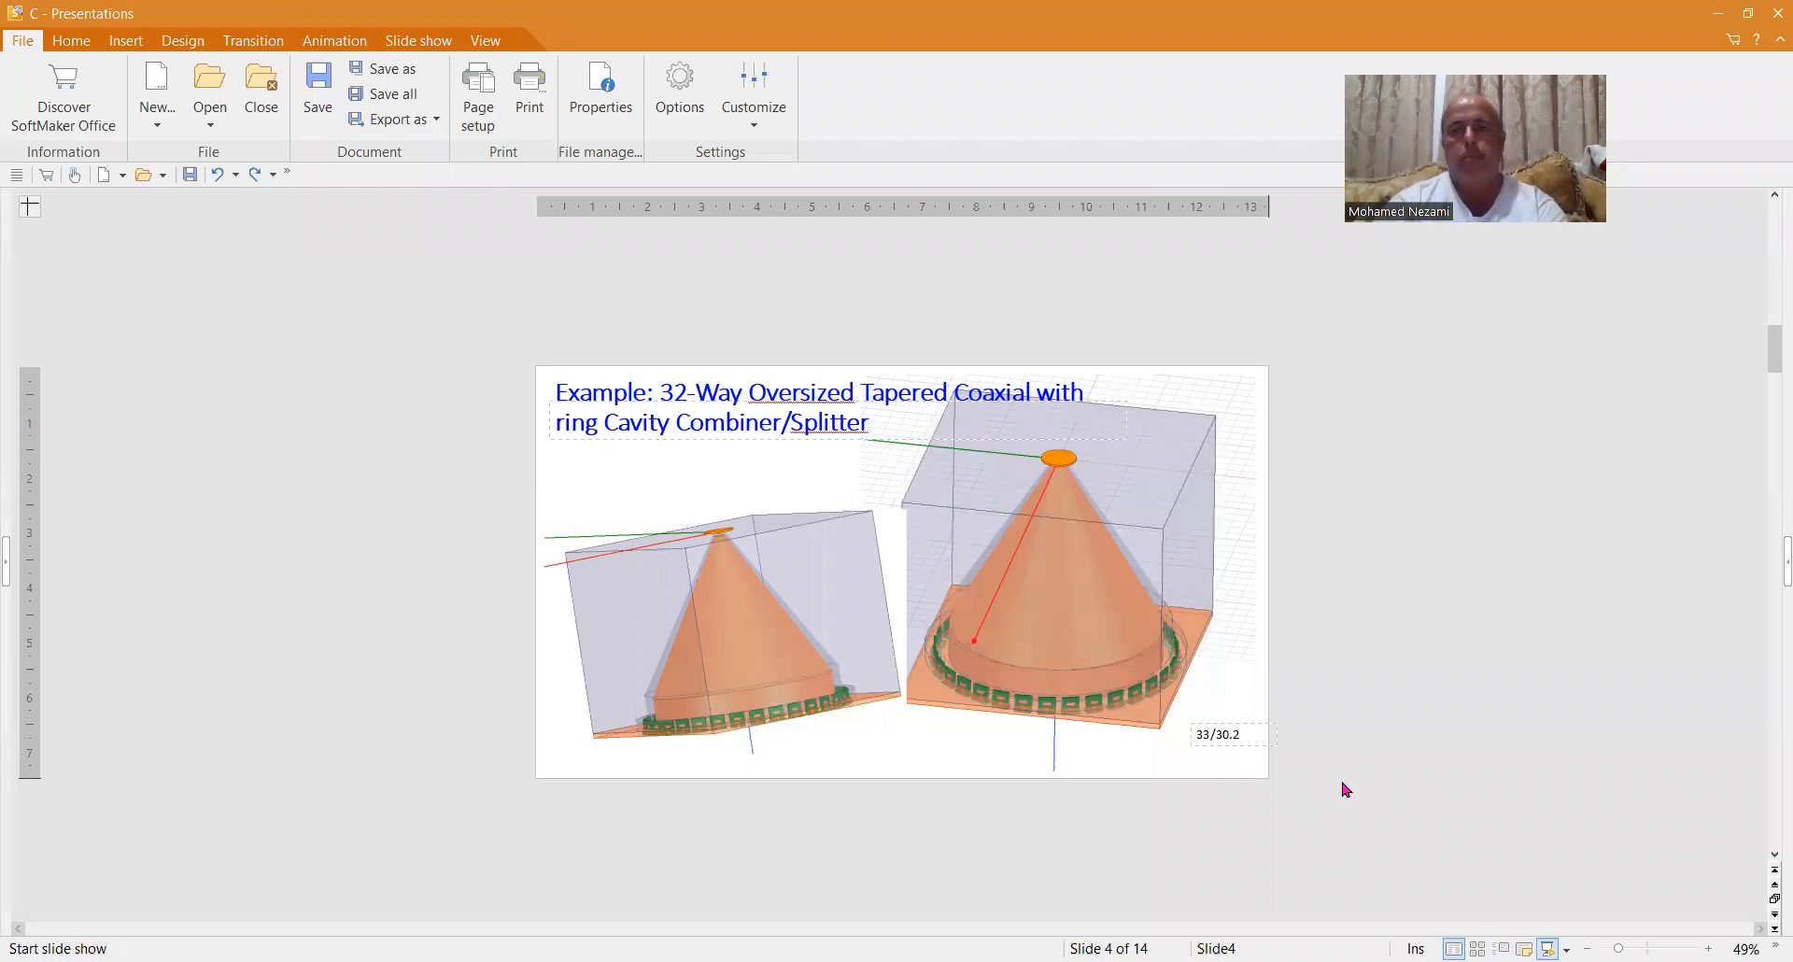
{"action": "key", "text": "F5"}
{"action": "left_click", "coordinate": [983, 715]}
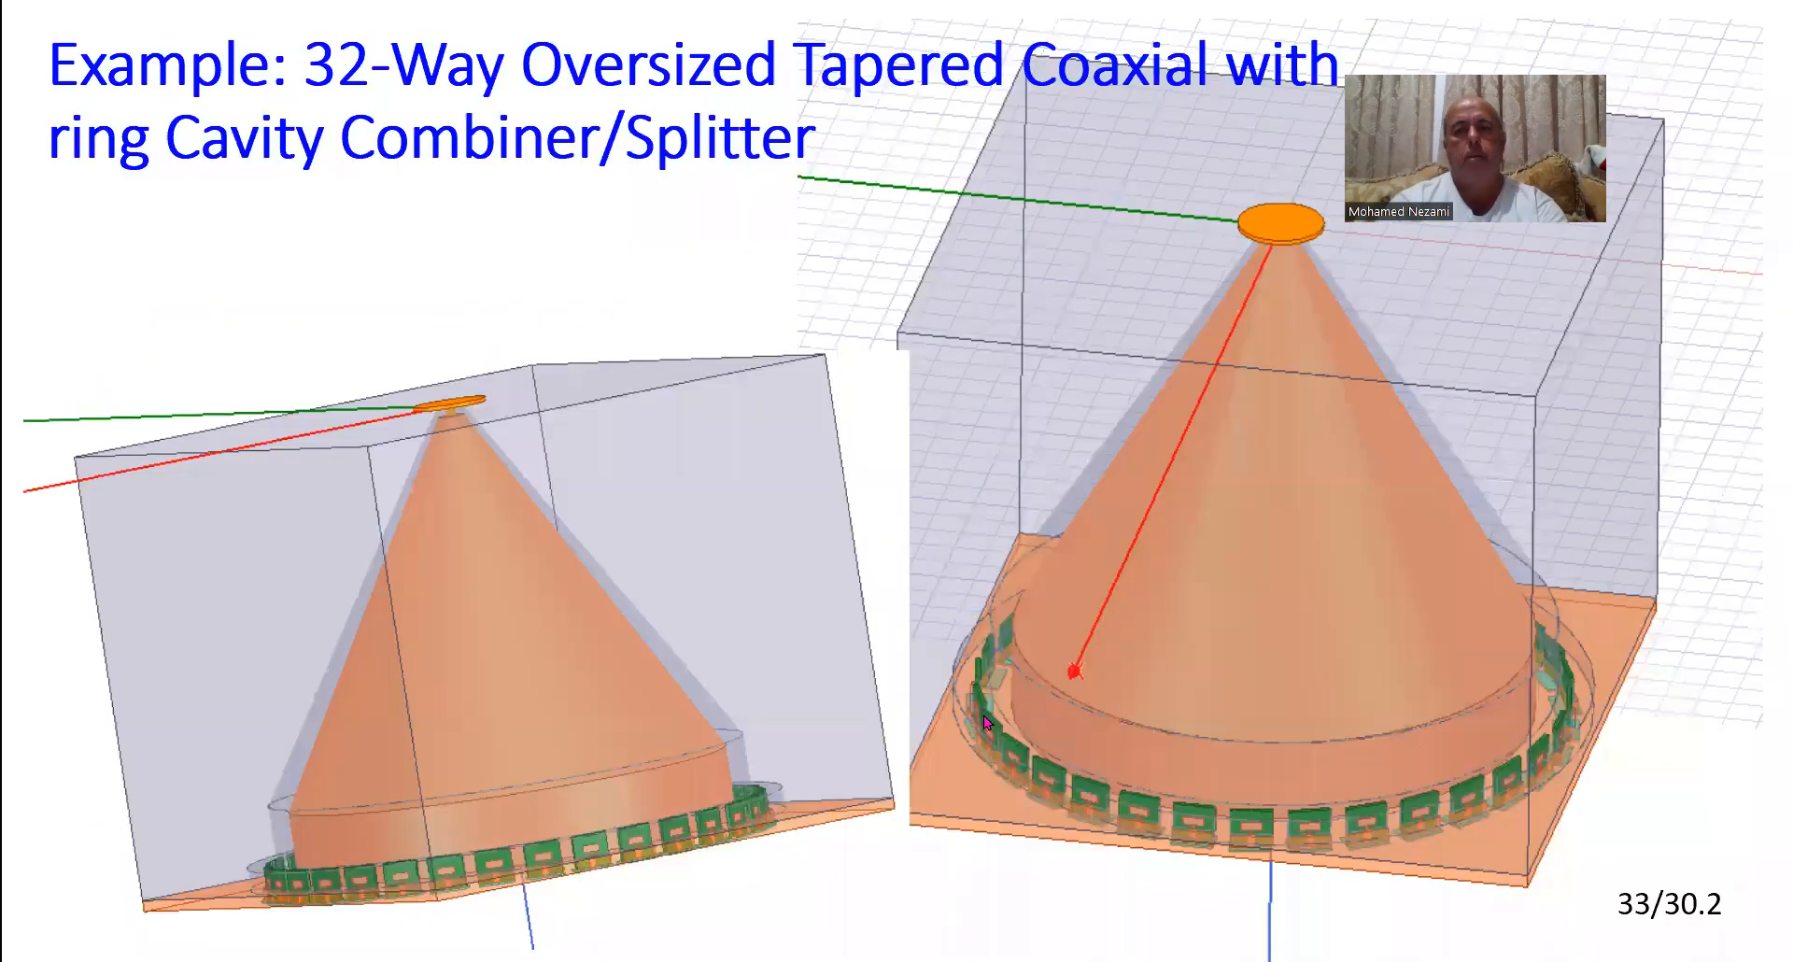
{"action": "left_click", "coordinate": [985, 721]}
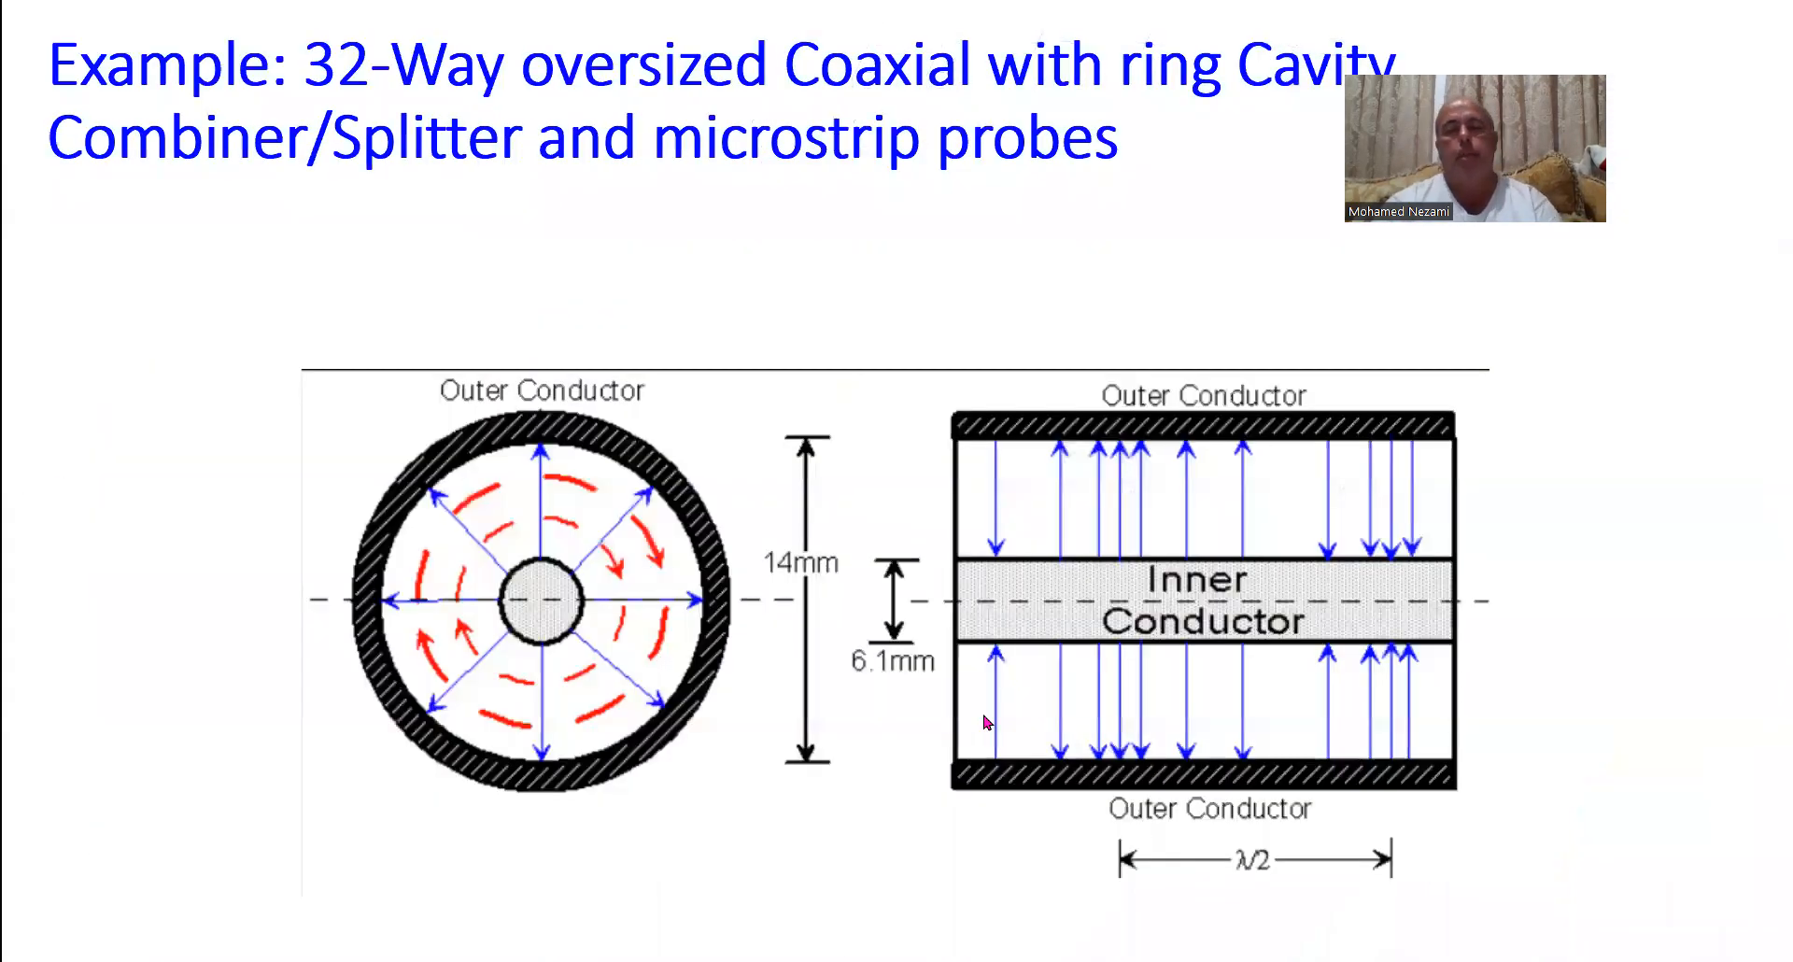